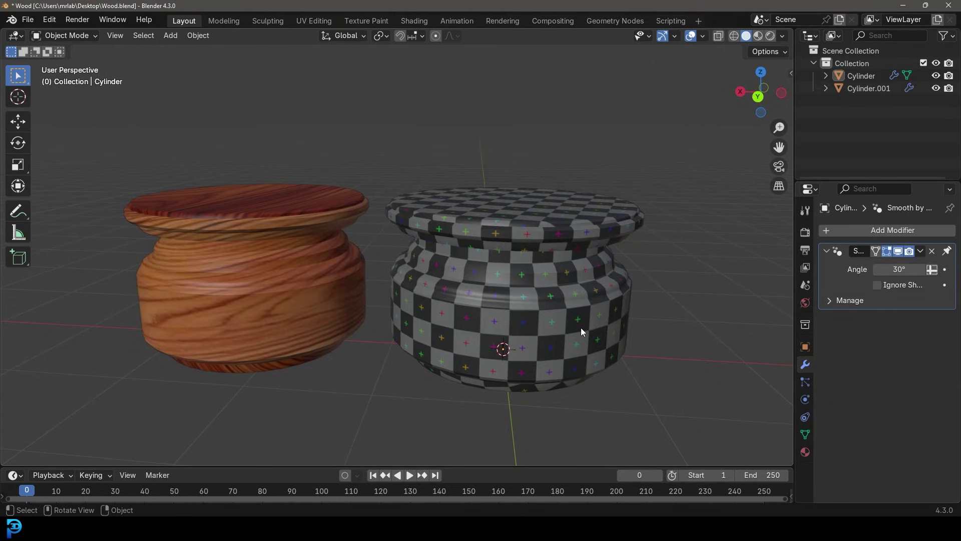
Examine the checker-textured turned model from above, the side and below, studying how the squares are distributed over its surface.
middle_drag(326, 265, 373, 272)
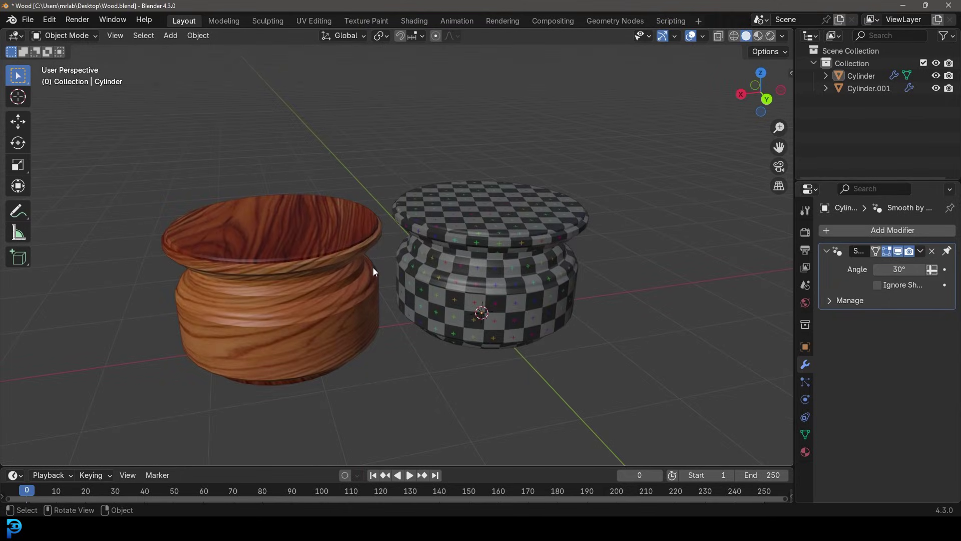
scroll(416, 284, up, 5)
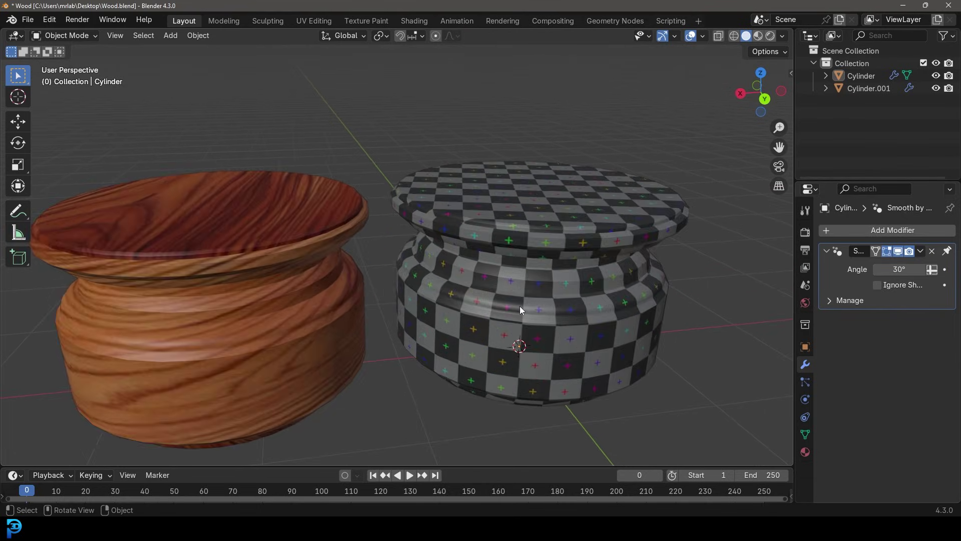
middle_drag(519, 308, 512, 288)
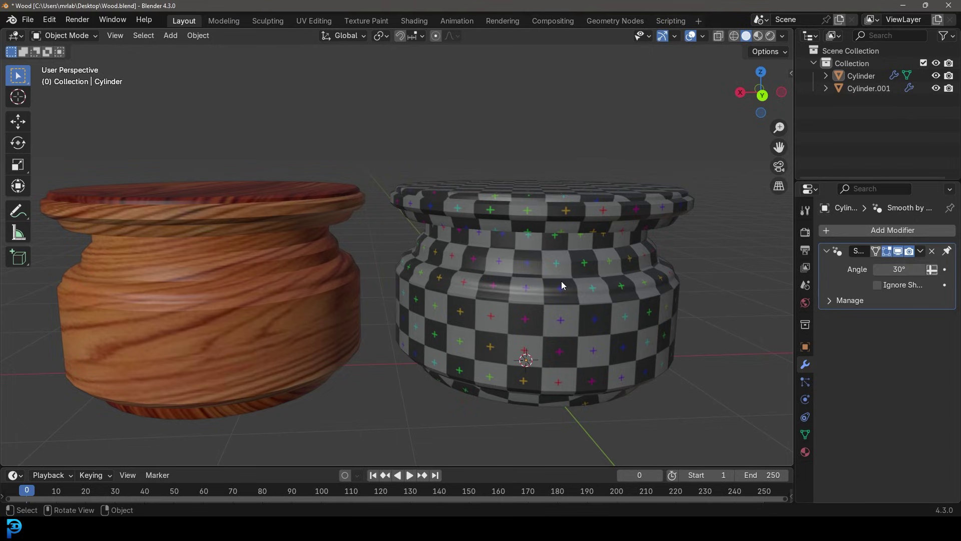
middle_drag(558, 279, 524, 203)
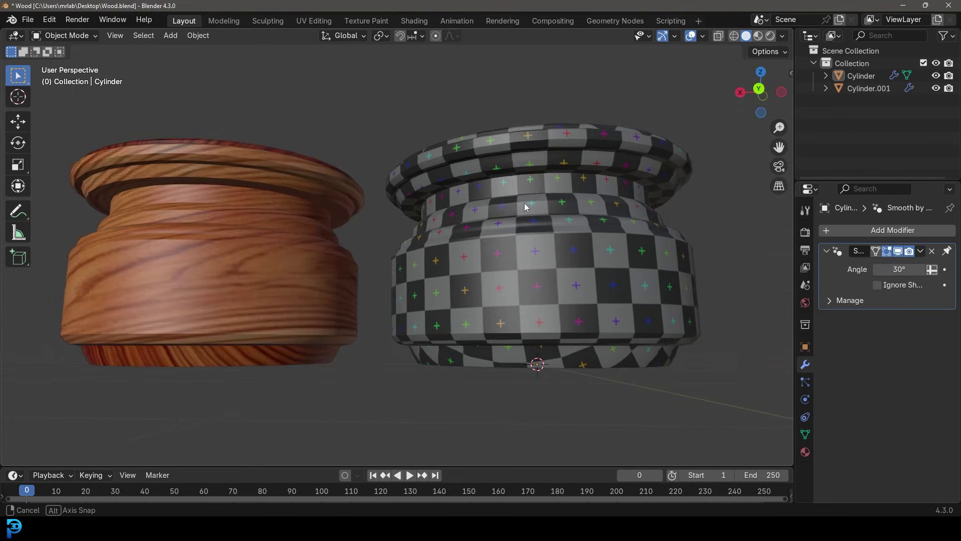
click(563, 220)
middle_drag(546, 154, 492, 209)
scroll(493, 209, up, 1)
shift+middle_drag(639, 282, 600, 251)
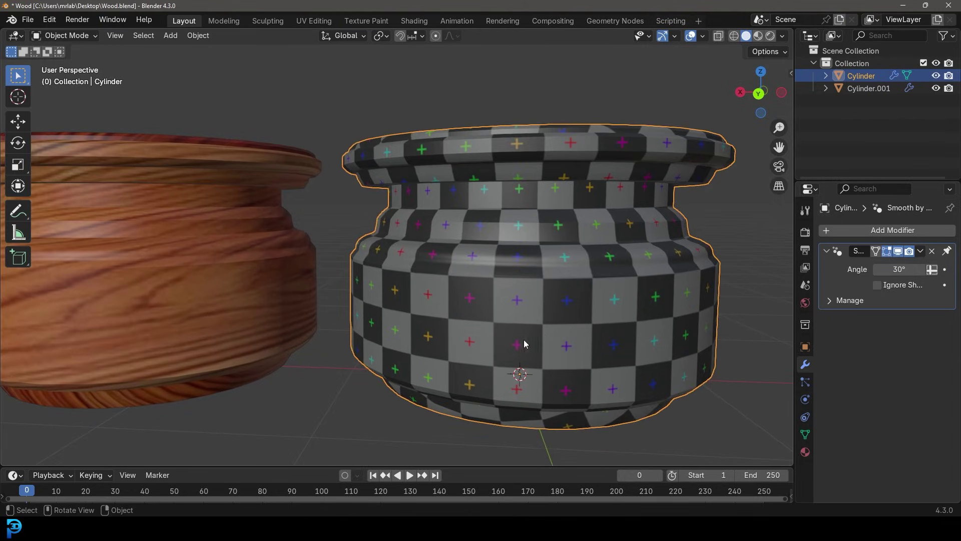
middle_drag(516, 209, 554, 163)
Examine the finished wood-textured model beside the checkered one, studying the grain direction on its top and sides.
shift+middle_drag(357, 218, 466, 206)
scroll(431, 165, down, 1)
middle_drag(331, 171, 349, 207)
click(312, 197)
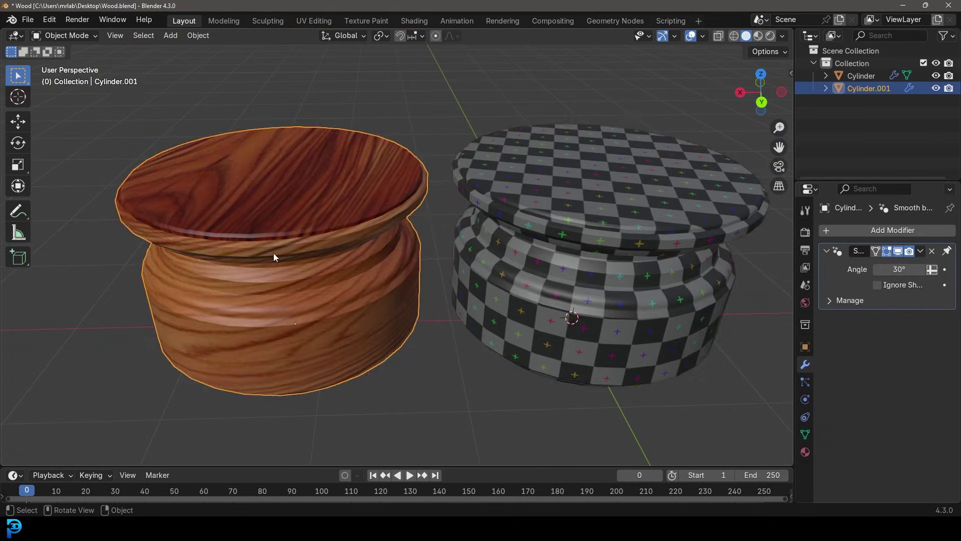
middle_drag(273, 252, 434, 235)
scroll(436, 184, down, 1)
middle_drag(434, 335, 438, 296)
key(alt+a)
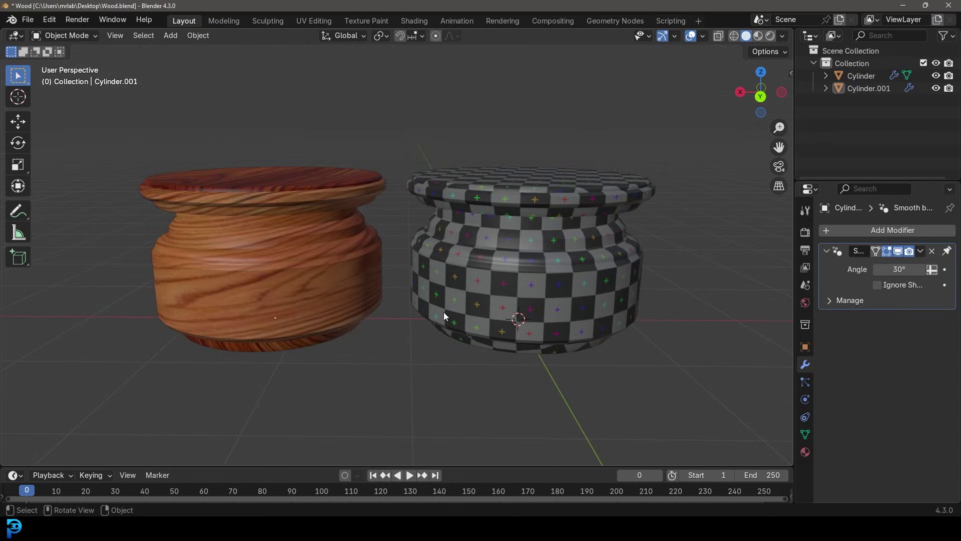
middle_drag(377, 270, 413, 314)
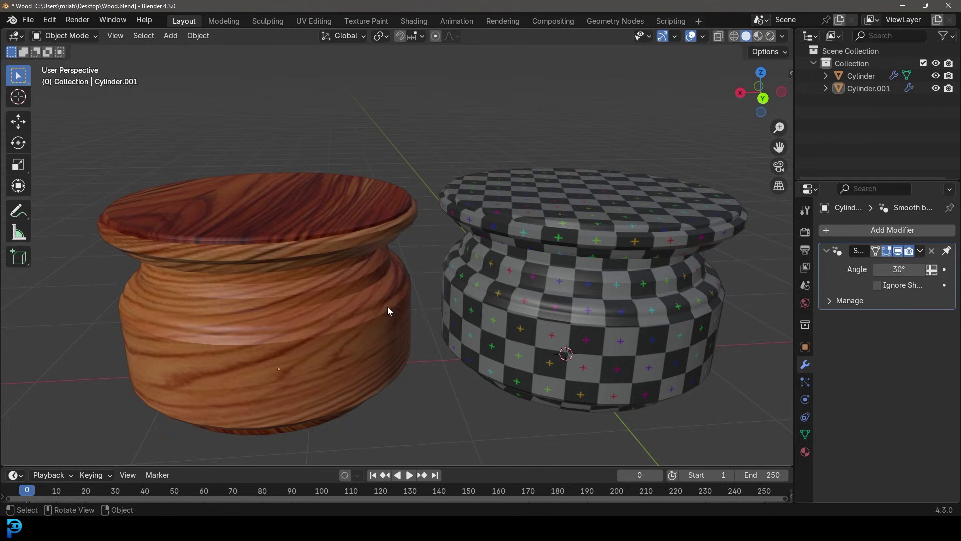
middle_drag(387, 307, 543, 351)
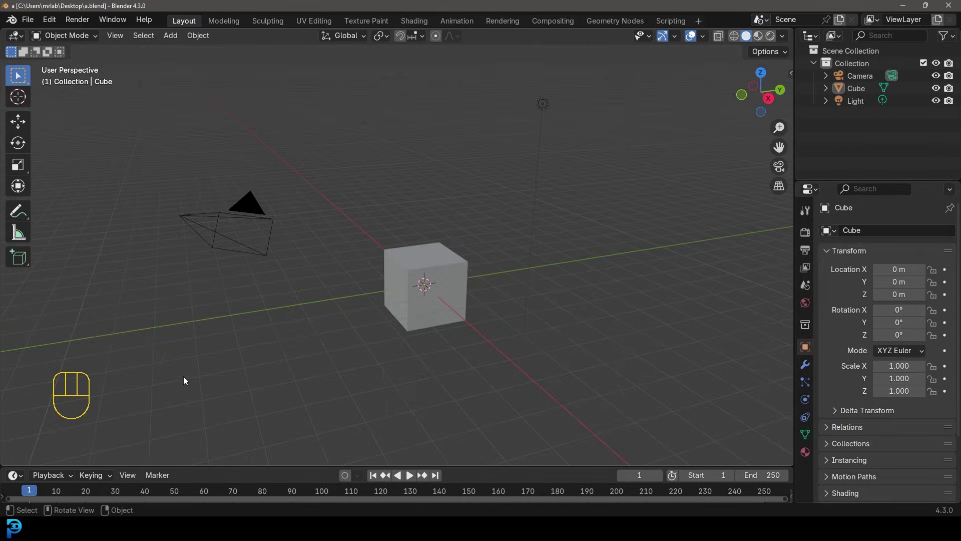
Delete all default objects from the new scene and add a mesh circle at the origin.
drag(184, 380, 585, 75)
key(Delete)
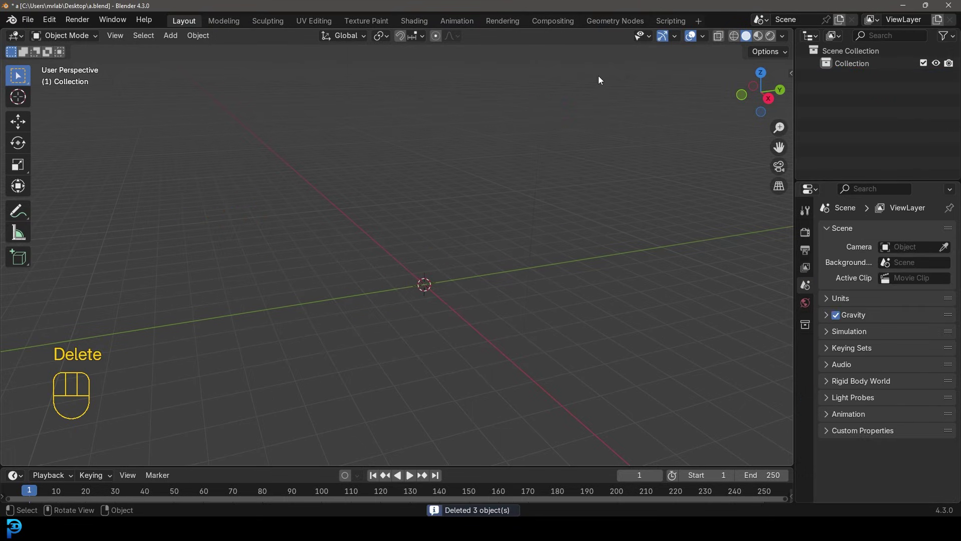
key(shift+a)
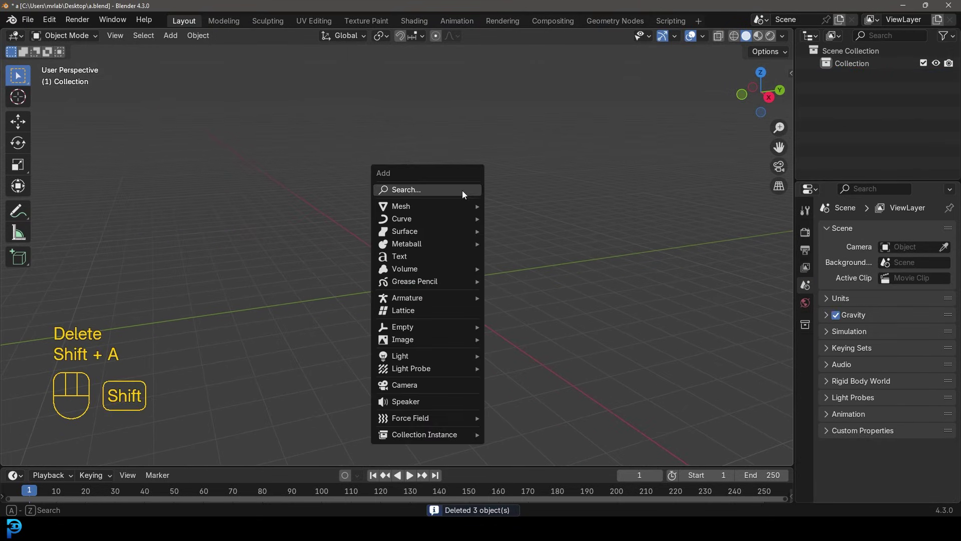
mouse_move(464, 212)
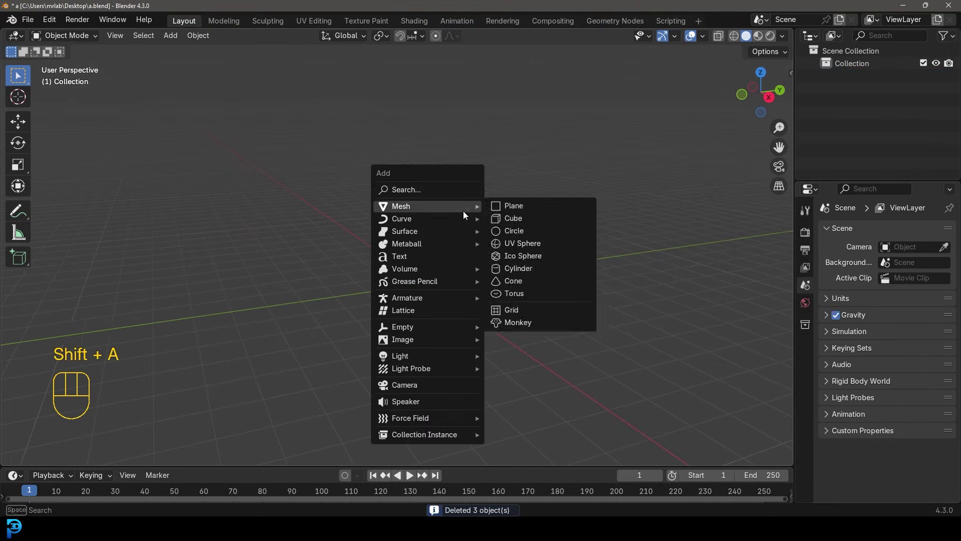
click(521, 230)
middle_drag(501, 270, 498, 290)
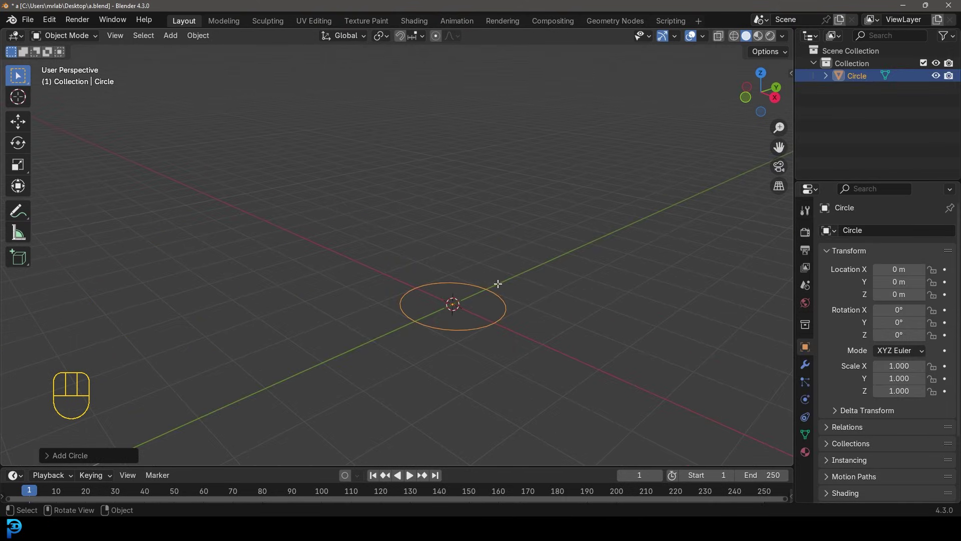
Fill the circle with a face in Edit Mode and extrude it about 0.94 m upward to form the body.
key(Tab)
scroll(501, 296, up, 4)
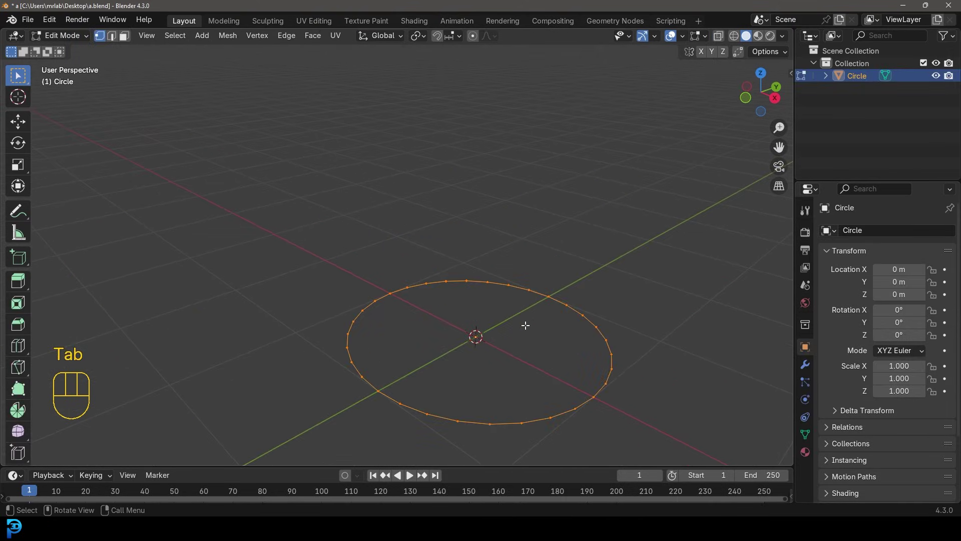
key(f)
middle_drag(525, 326, 392, 225)
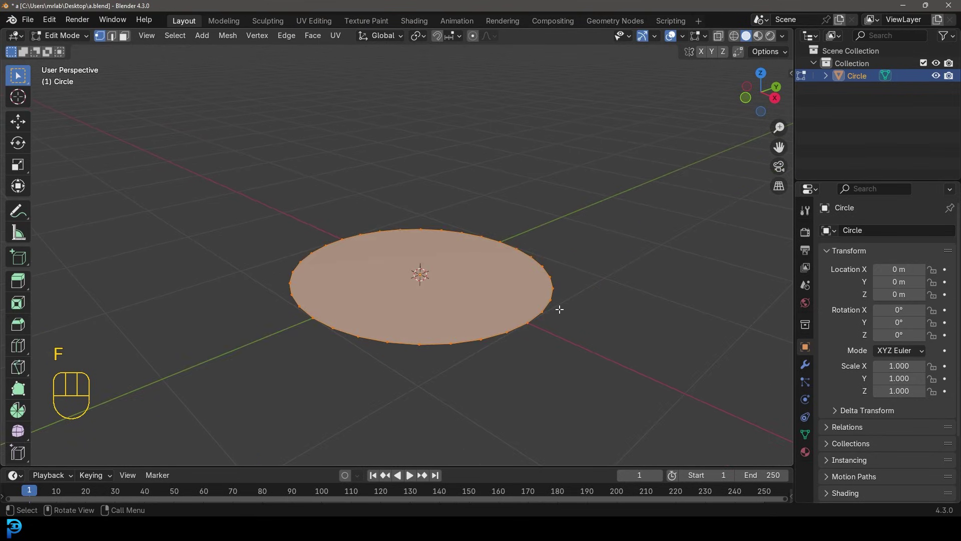
key(e)
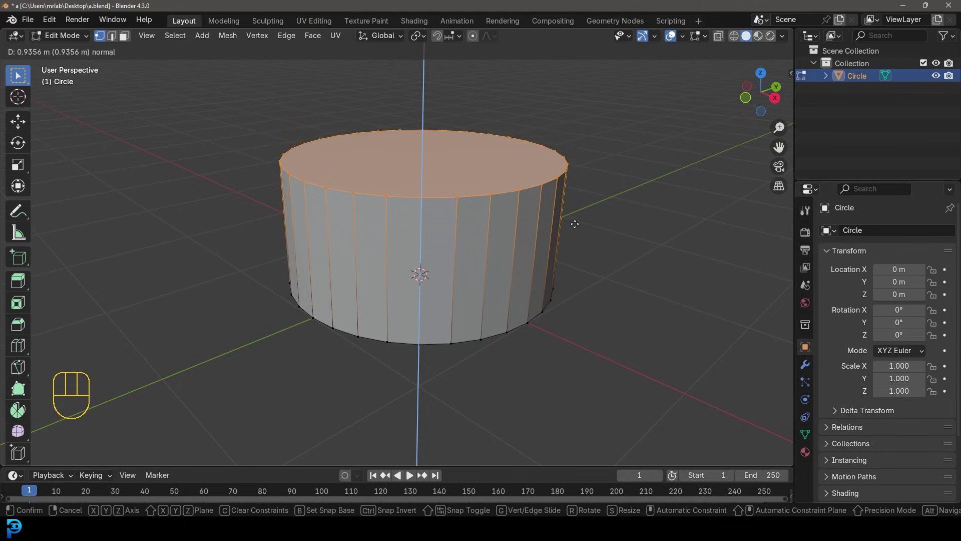
click(575, 225)
middle_drag(502, 298, 472, 281)
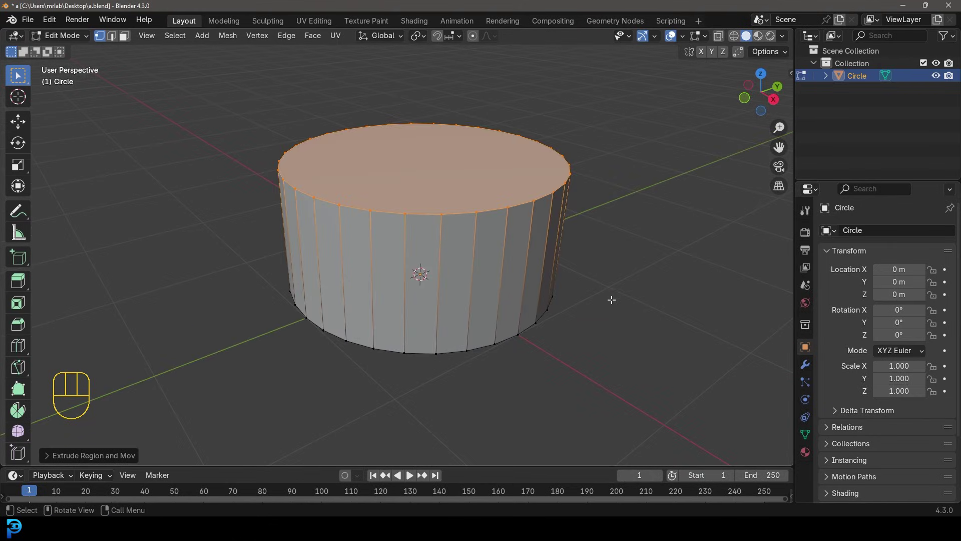
Inset the body's top face and extrude the inner face about 0.31 m upward into a narrower neck.
key(i)
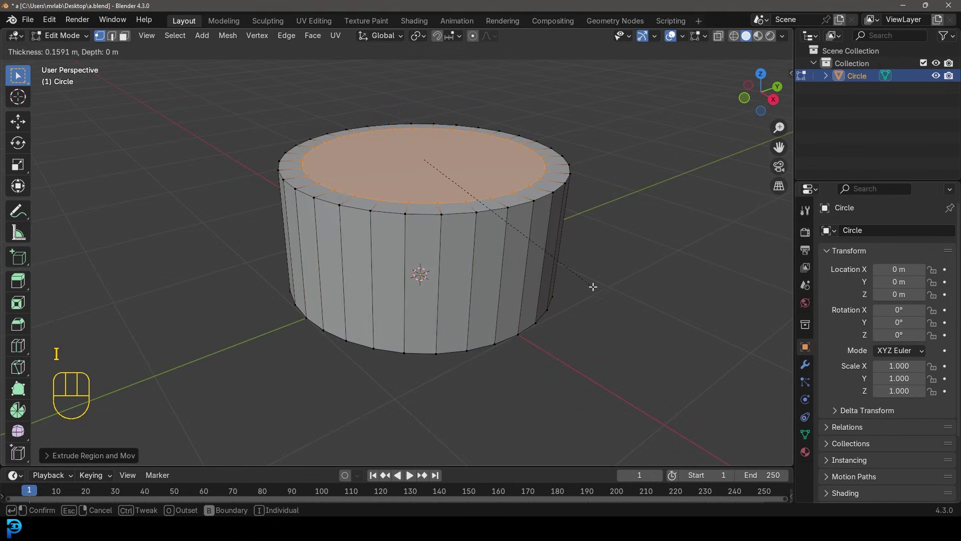
click(584, 278)
key(e)
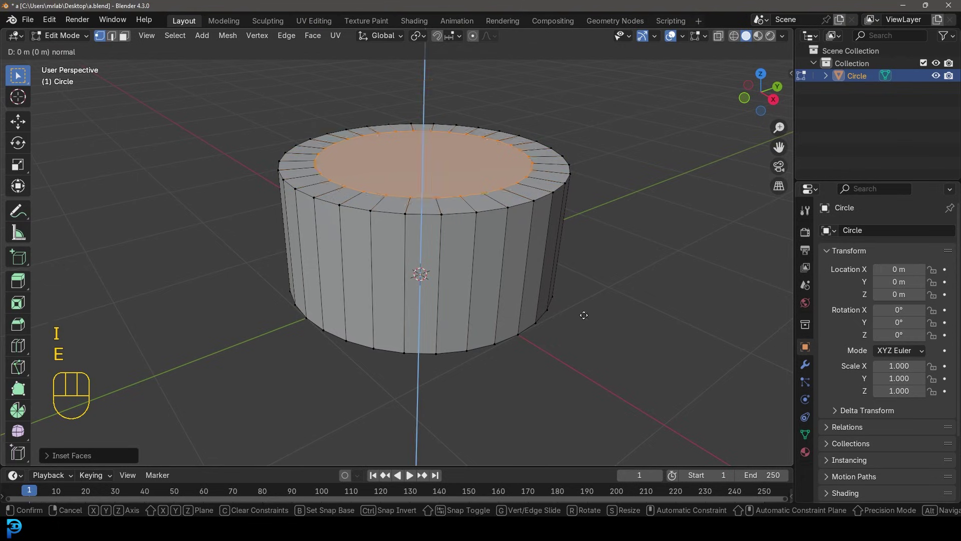
click(598, 275)
Extrude the neck's top face and scale it outward to roughly the body's width, and extrude it about 0.22 m upward as a rim.
key(s)
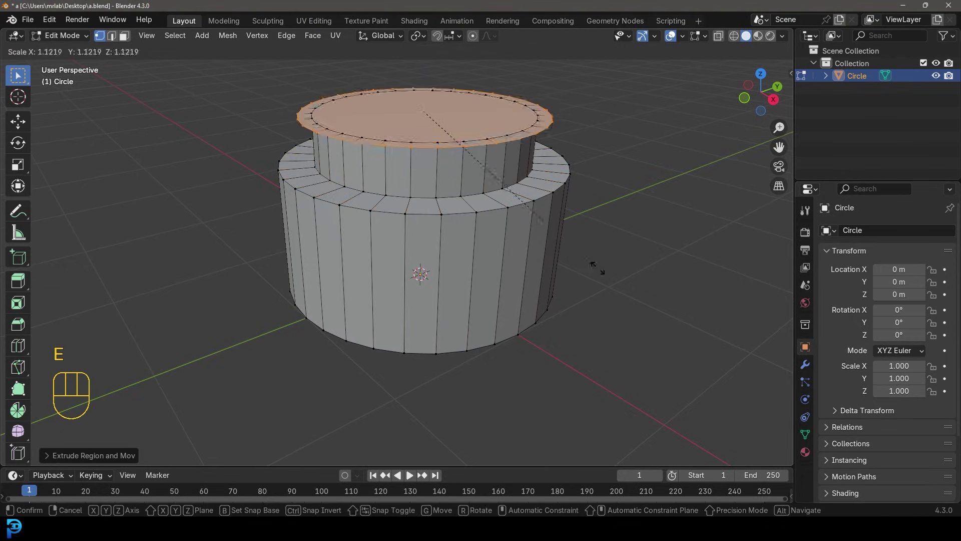
click(624, 283)
key(e)
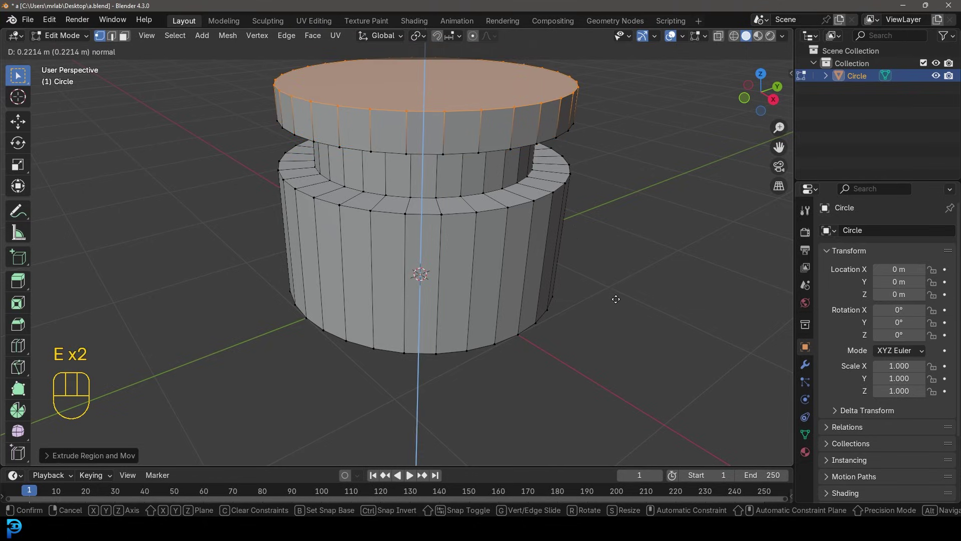
click(590, 272)
Bevel the upper outer and bottom edge loops of the body together with an offset of about 0.117 m.
middle_drag(590, 272, 478, 253)
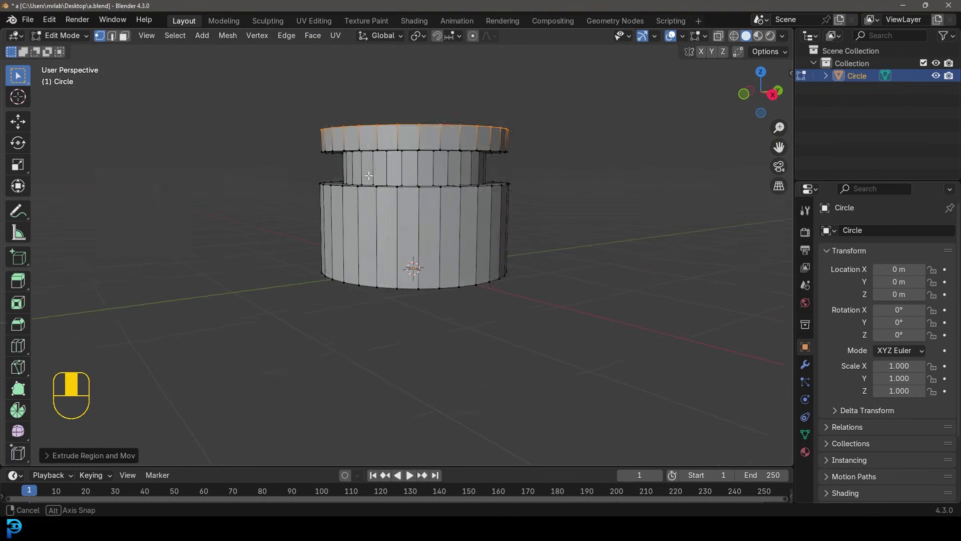
scroll(401, 264, up, 5)
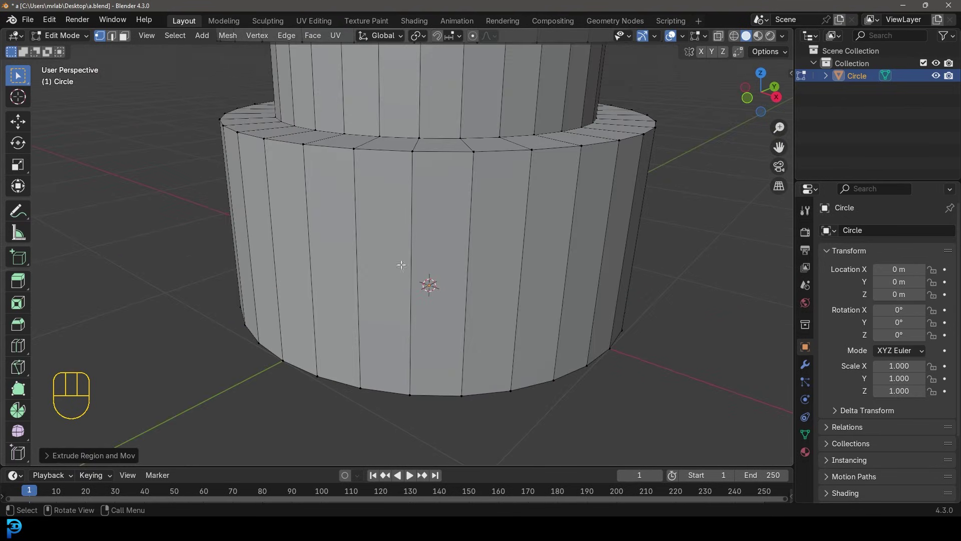
click(111, 36)
scroll(410, 218, down, 5)
key(alt+a)
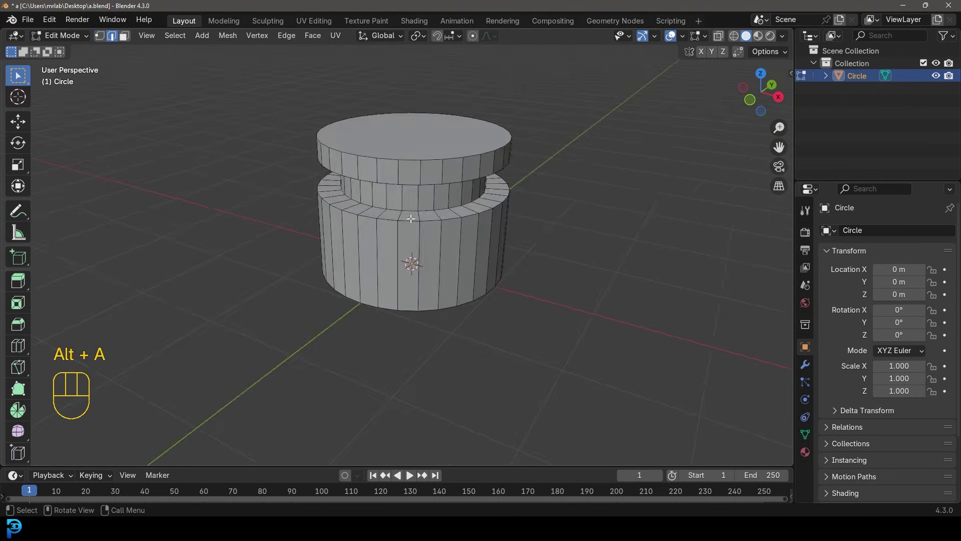
scroll(411, 219, up, 3)
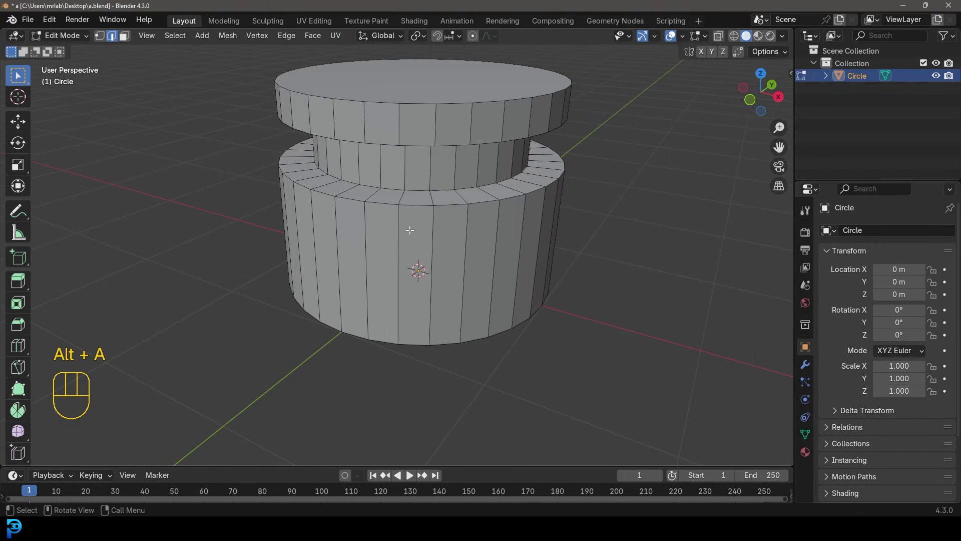
alt+shift+click(376, 205)
middle_drag(485, 242, 391, 183)
alt+shift+click(396, 260)
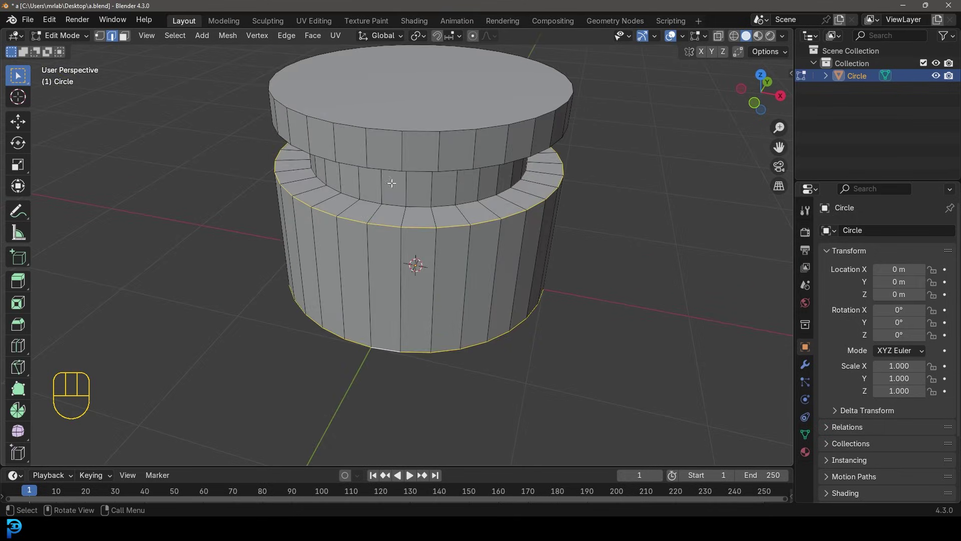
middle_drag(424, 271, 411, 246)
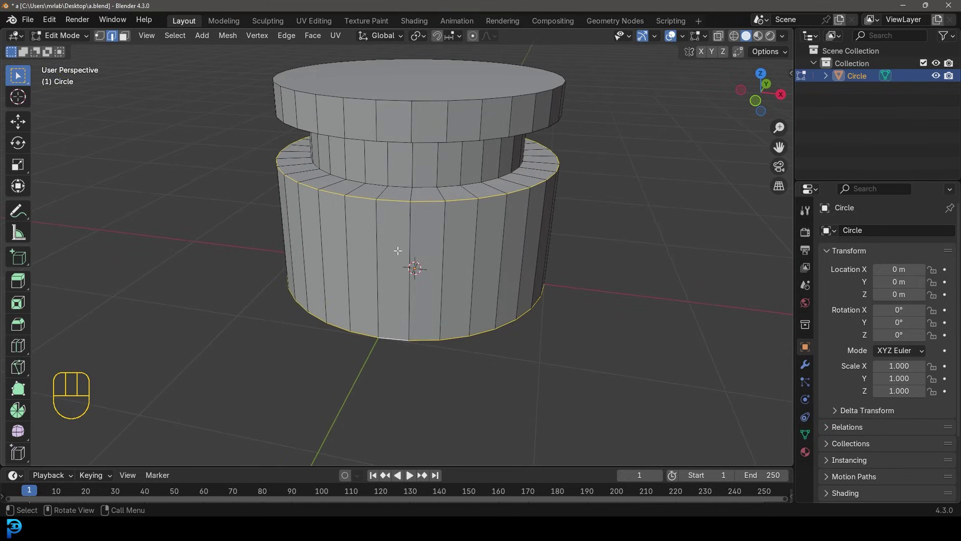
key(ctrl)
key(ctrl+b)
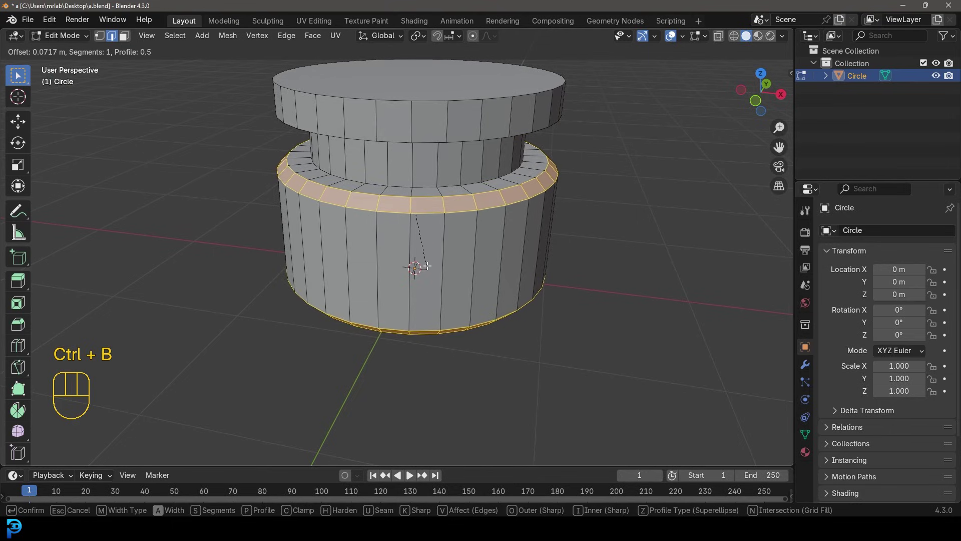
click(431, 270)
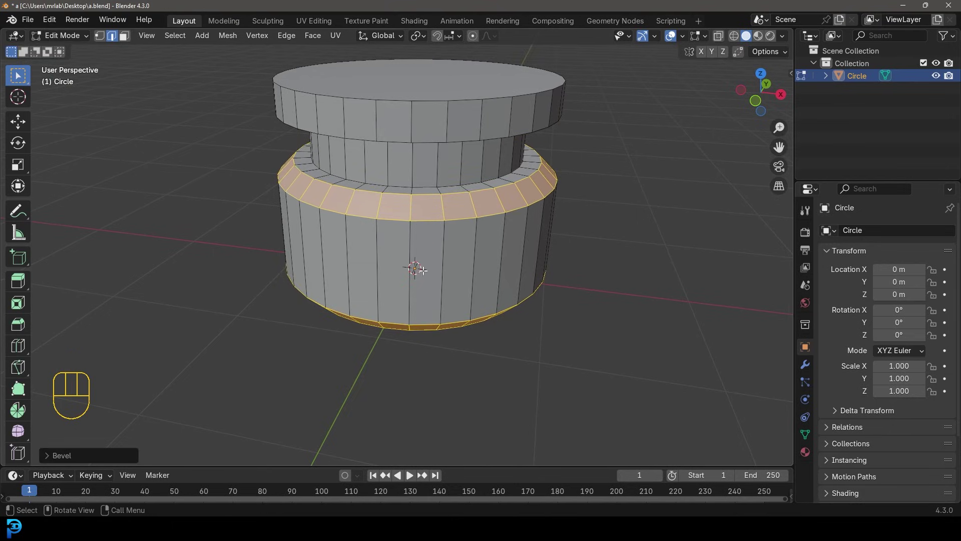
Switch the bevel to a Custom profile and set its segments to 10.
click(47, 455)
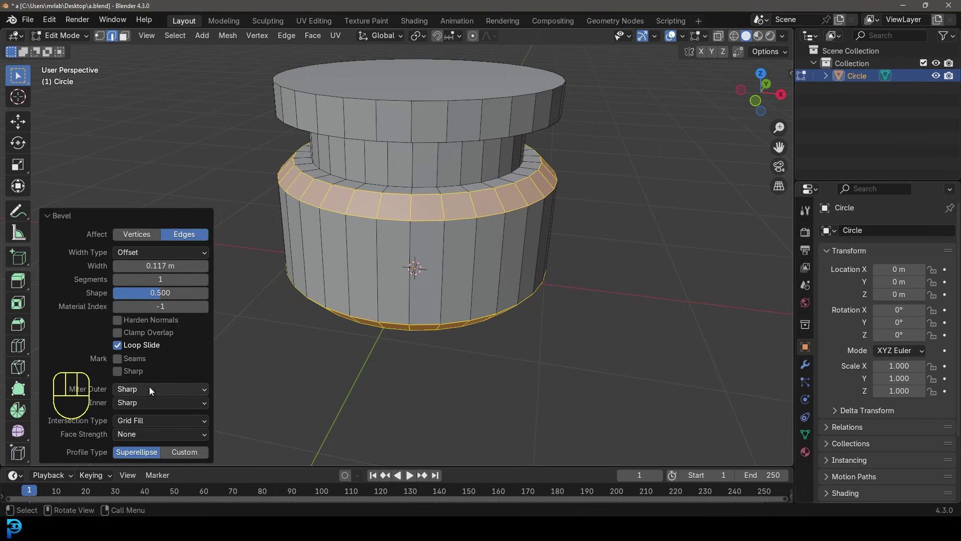
click(191, 453)
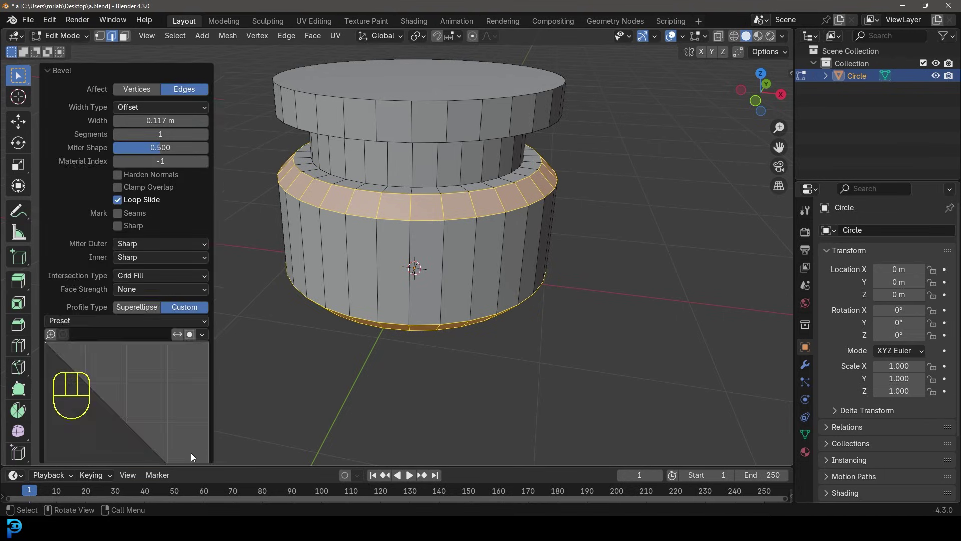
click(166, 136)
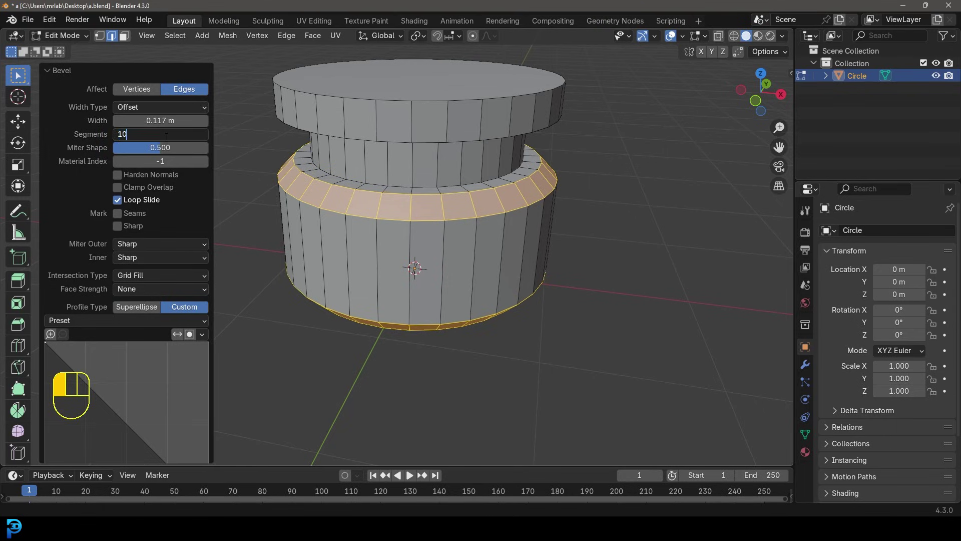
text(10)
key(Return)
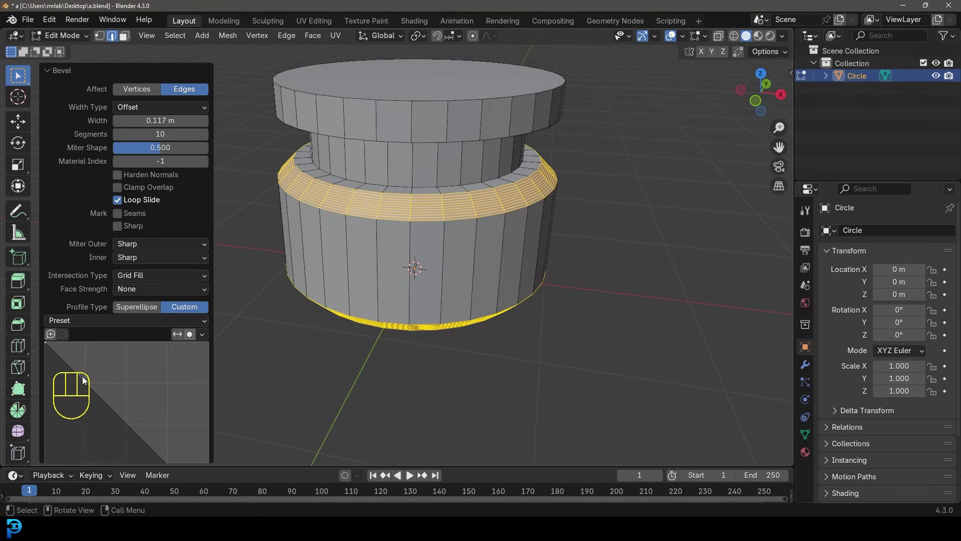
Shape the custom bevel profile into an S-curve with control points at about (0.35, 0.87) and (0.48, 0.22).
scroll(83, 379, down, 3)
drag(85, 306, 99, 285)
drag(139, 333, 125, 396)
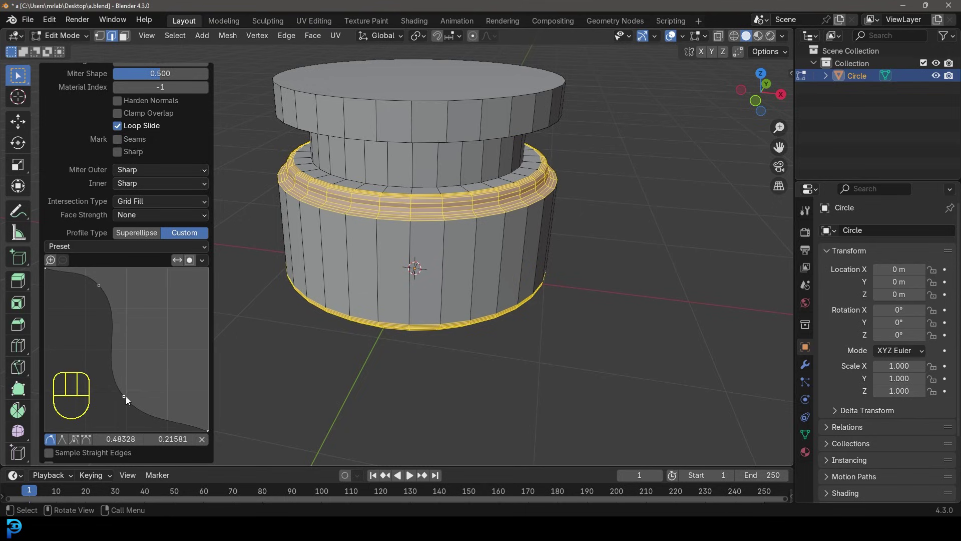
drag(99, 285, 103, 289)
Check the beveled bottom edge from below and reduce the bevel segments to 8.
middle_drag(397, 211, 240, 128)
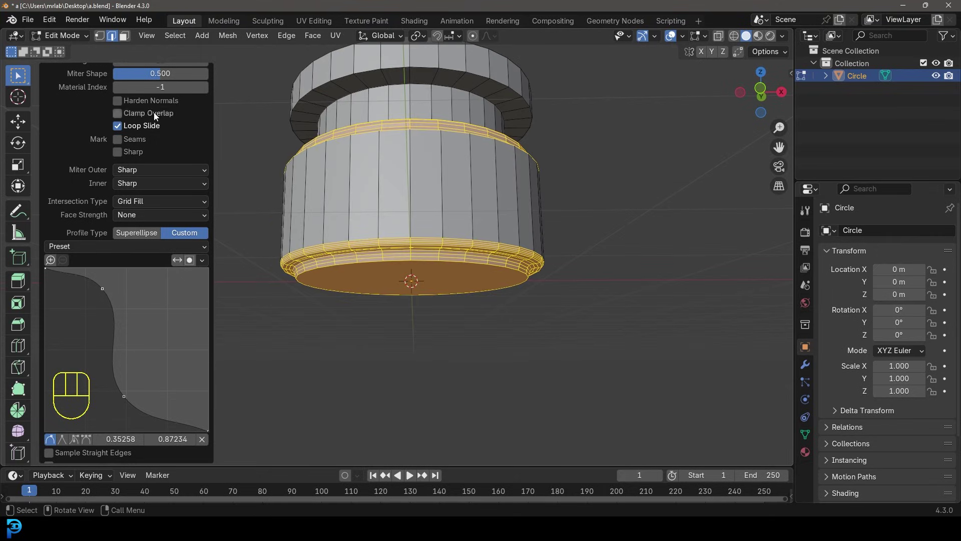
scroll(155, 113, up, 4)
click(117, 133)
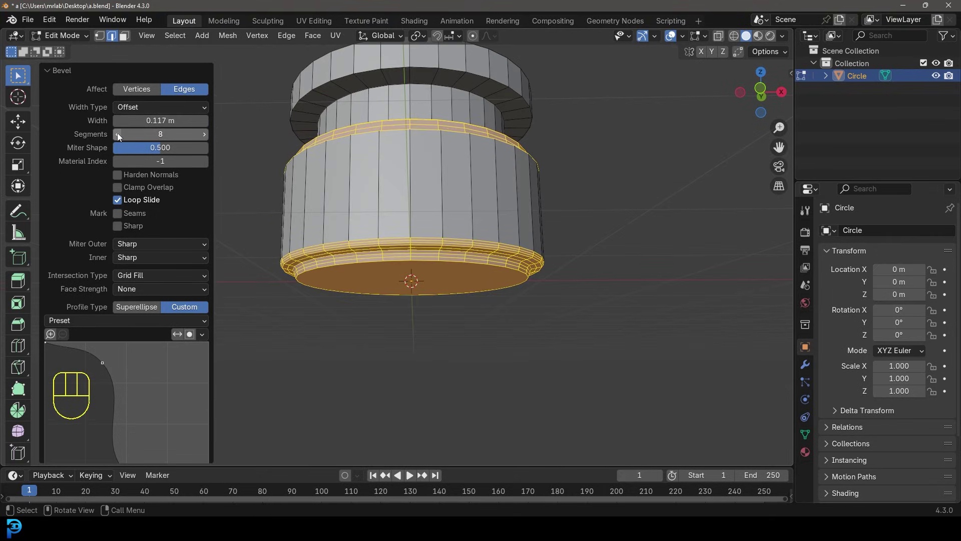
Reduce the segments of the body's edge bevel to 7.
click(117, 133)
middle_drag(561, 240, 414, 163)
scroll(419, 206, up, 3)
scroll(419, 206, down, 4)
Bevel the upper and lower outer edge loops of the top disc together with an offset of about 0.06 m.
key(q)
middle_drag(499, 197, 450, 216)
key(alt+a)
scroll(451, 190, up, 4)
alt+shift+click(450, 209)
alt+shift+click(450, 214)
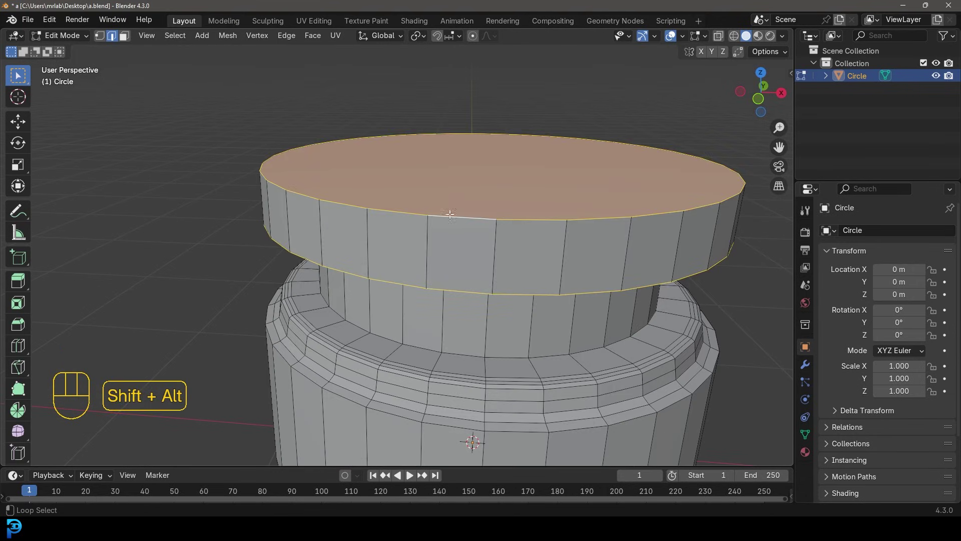
key(ctrl+b)
scroll(700, 350, up, 6)
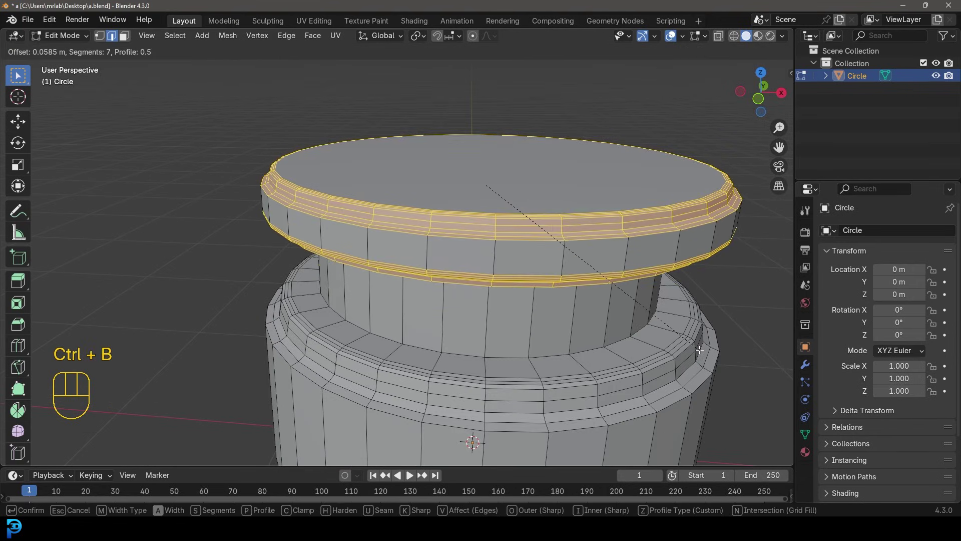
click(700, 350)
scroll(698, 349, down, 5)
middle_drag(698, 349, 593, 318)
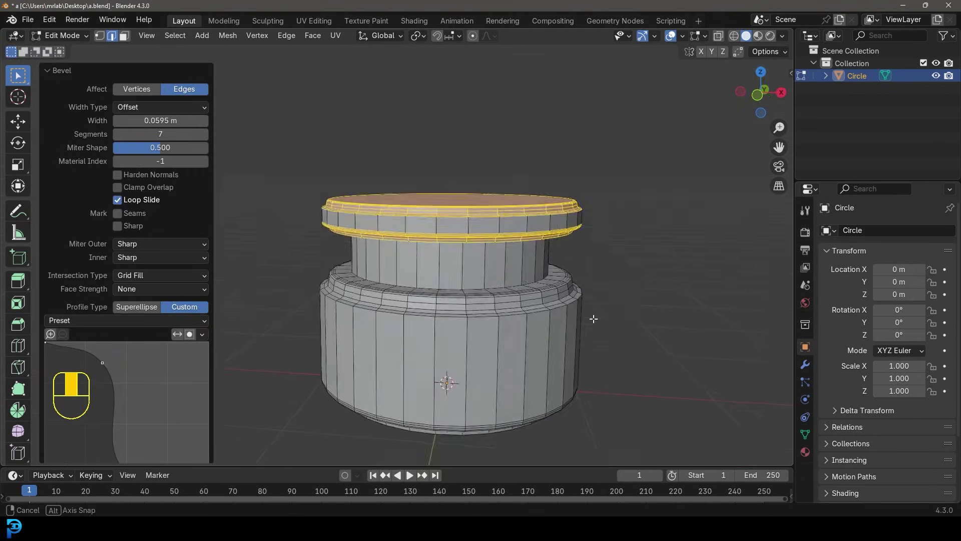
Bevel the edge loops at both ends of the narrow neck with an offset of about 0.04 m.
scroll(590, 319, up, 4)
key(alt+a)
alt+shift+click(417, 350)
middle_drag(416, 350, 449, 322)
scroll(448, 322, up, 2)
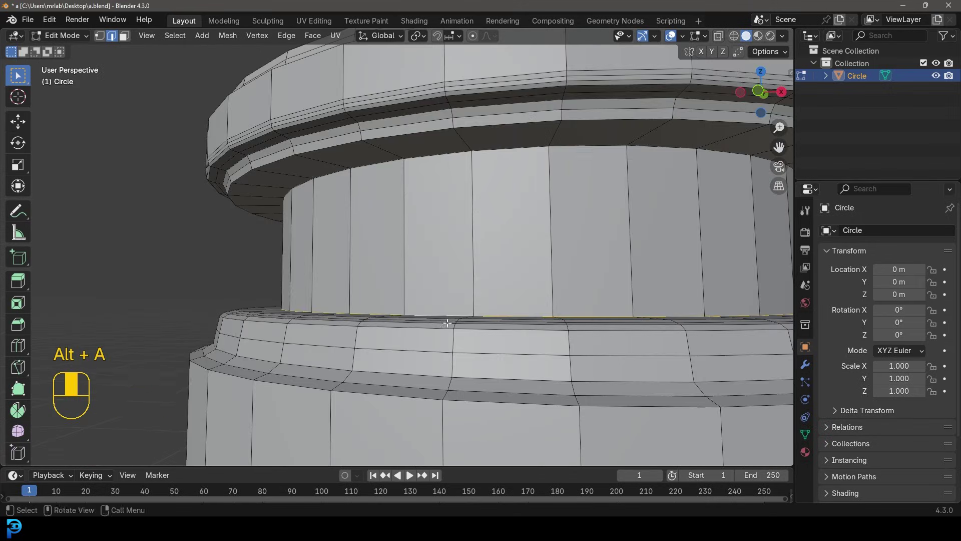
alt+shift+click(425, 159)
key(ctrl+b)
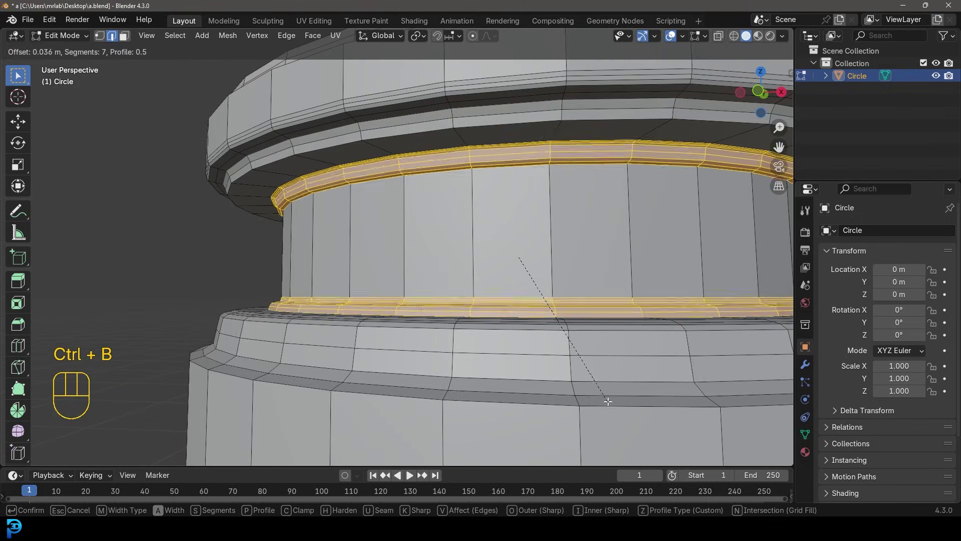
click(616, 416)
scroll(616, 415, down, 5)
middle_drag(616, 415, 517, 319)
Recalculate the normals of the whole mesh so they face outside.
key(a)
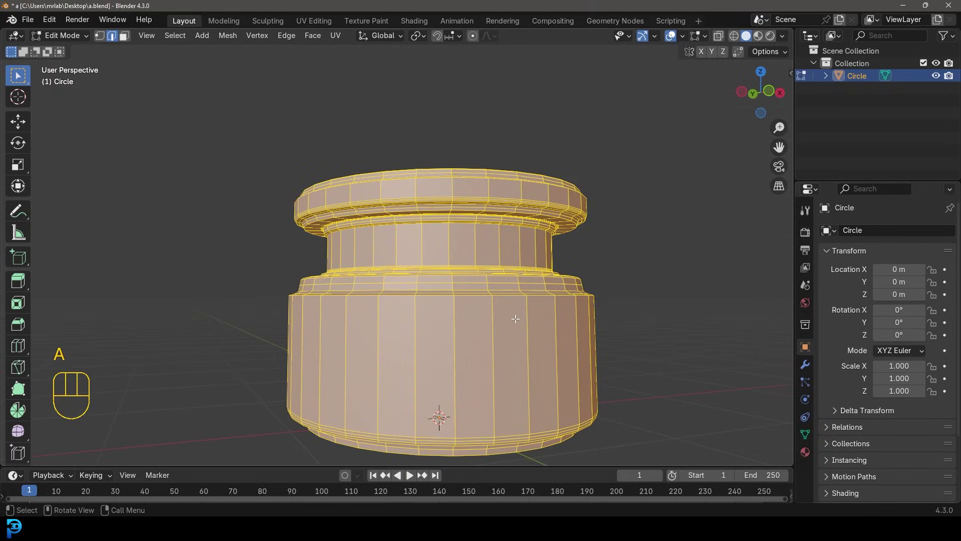
key(alt+n)
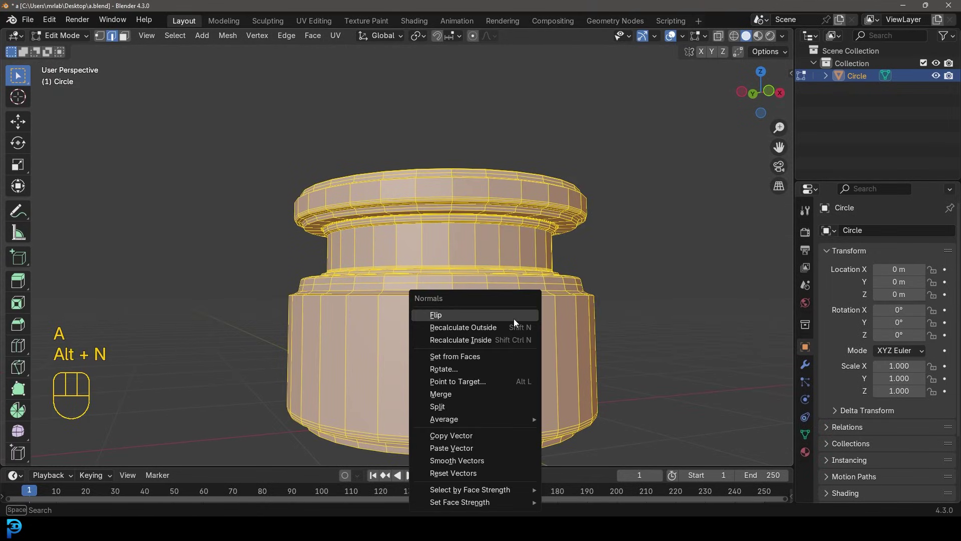
click(500, 325)
scroll(480, 310, down, 3)
middle_drag(480, 311, 535, 268)
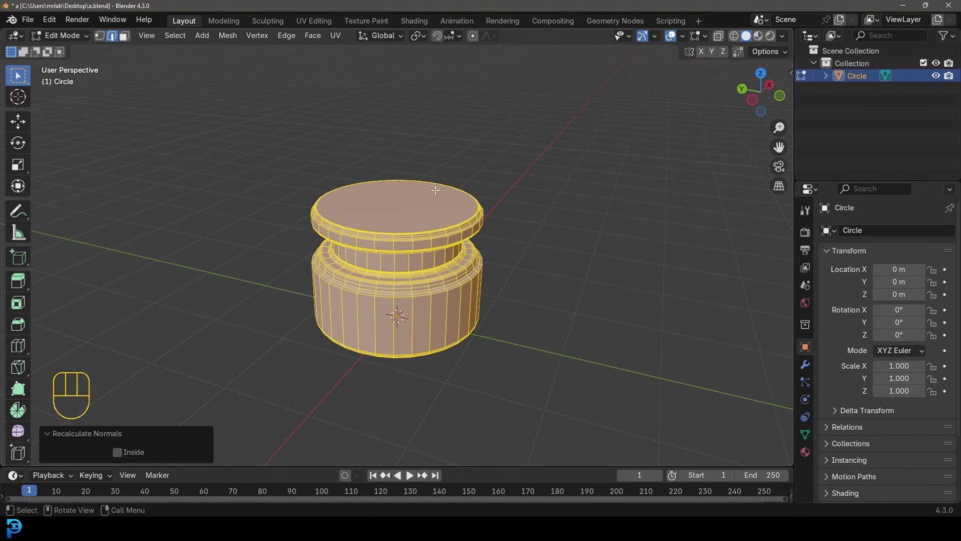
middle_drag(436, 190, 540, 406)
middle_drag(431, 313, 483, 315)
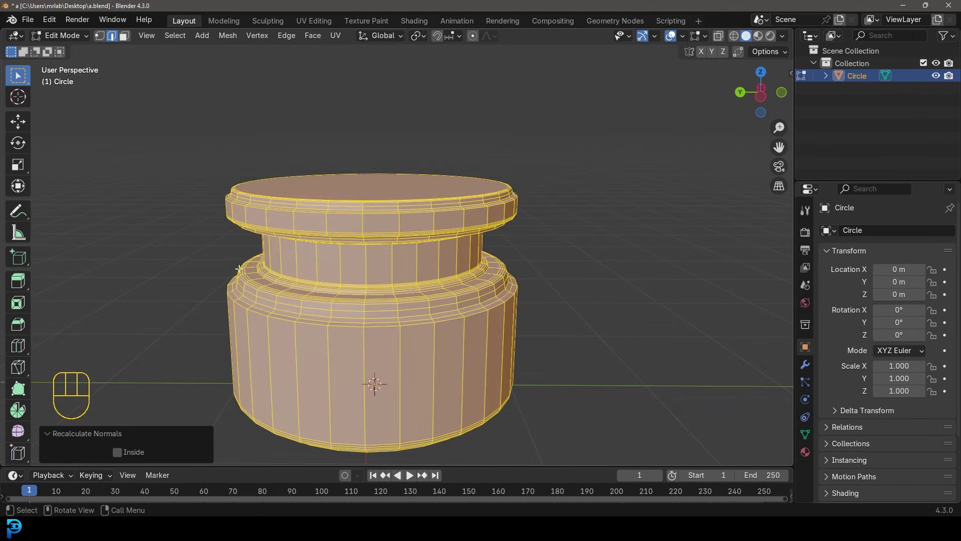
shift+middle_drag(331, 278, 422, 255)
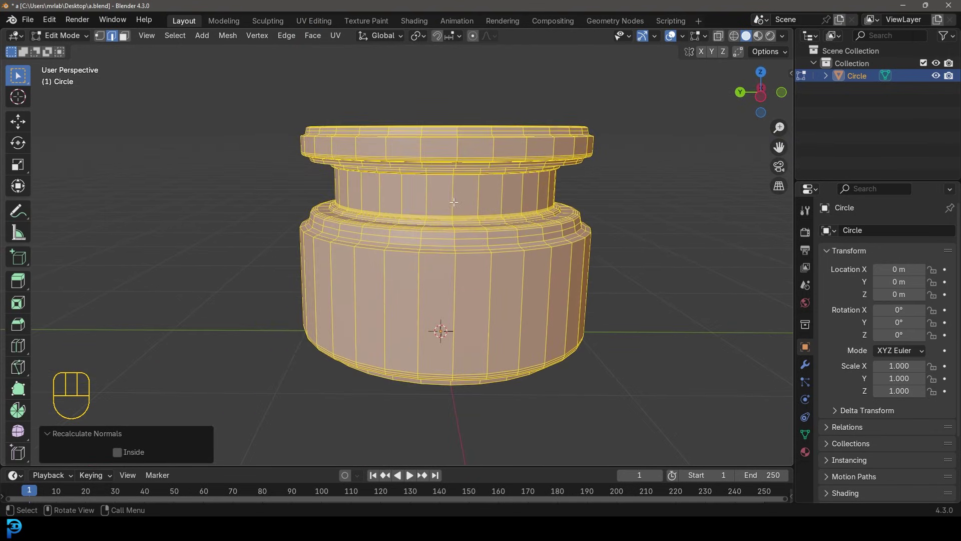
scroll(454, 202, down, 2)
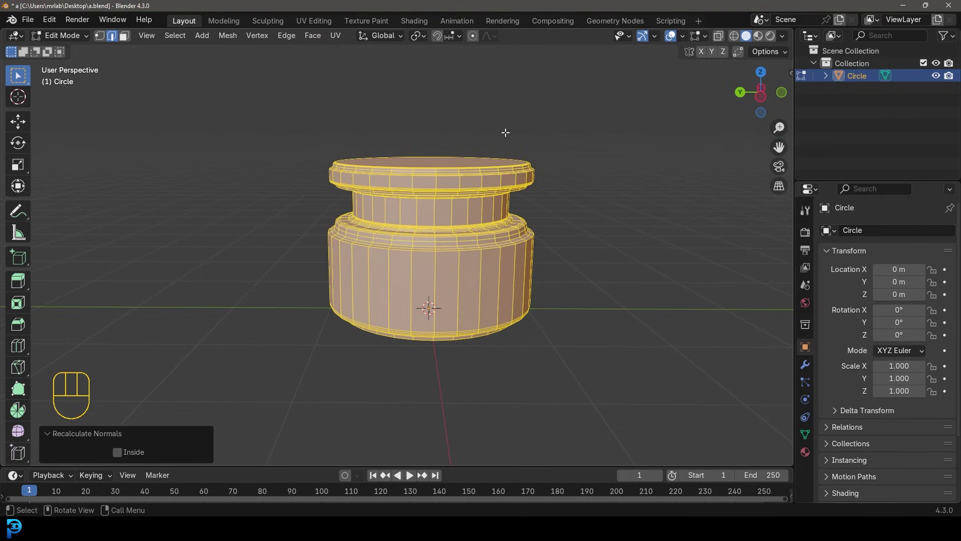
Switch to the UV Editing workspace with the whole model in close view.
click(316, 21)
scroll(635, 278, up, 6)
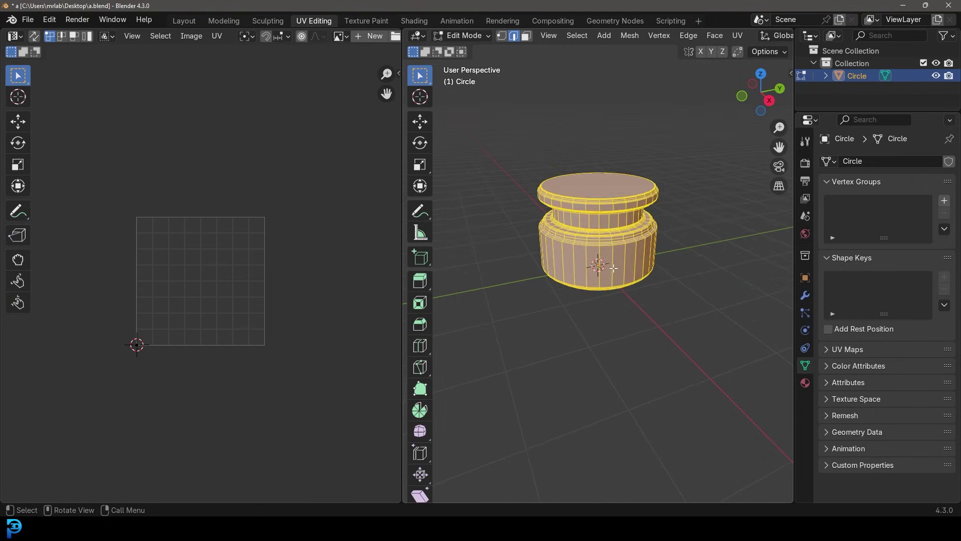
middle_drag(618, 260, 607, 235)
scroll(605, 210, up, 4)
shift+middle_drag(604, 167, 606, 183)
middle_drag(606, 183, 612, 195)
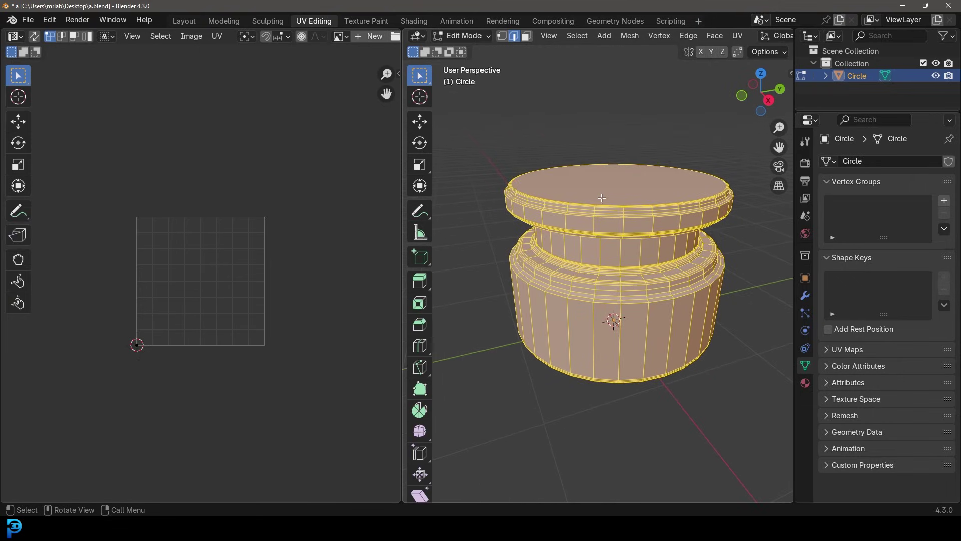
Create a new material for the model and name it "texture".
click(806, 384)
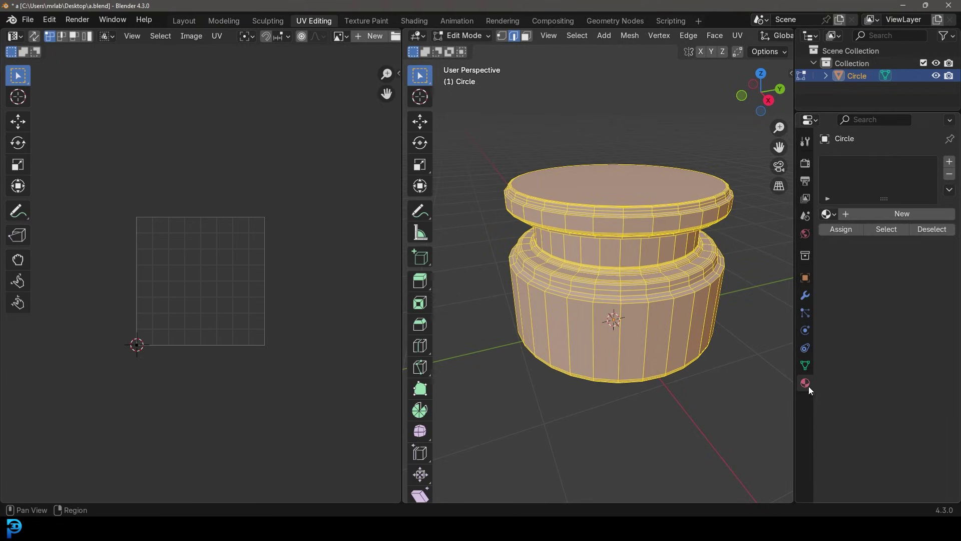
click(884, 215)
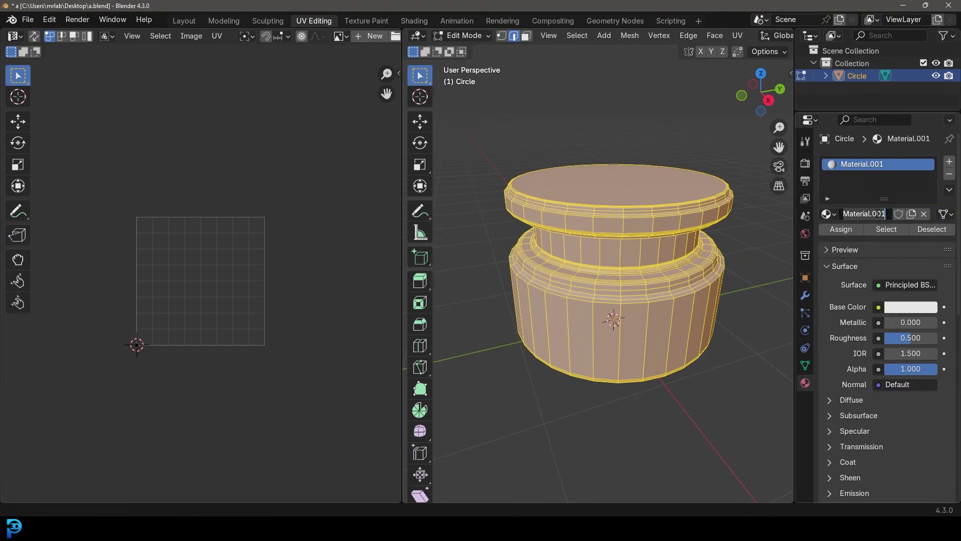
click(883, 214)
text(texture)
key(Return)
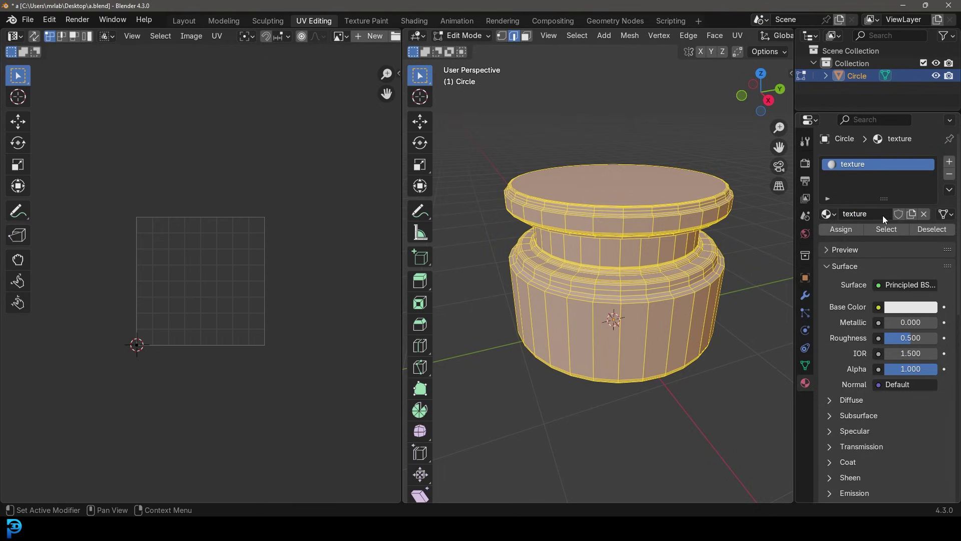
click(904, 309)
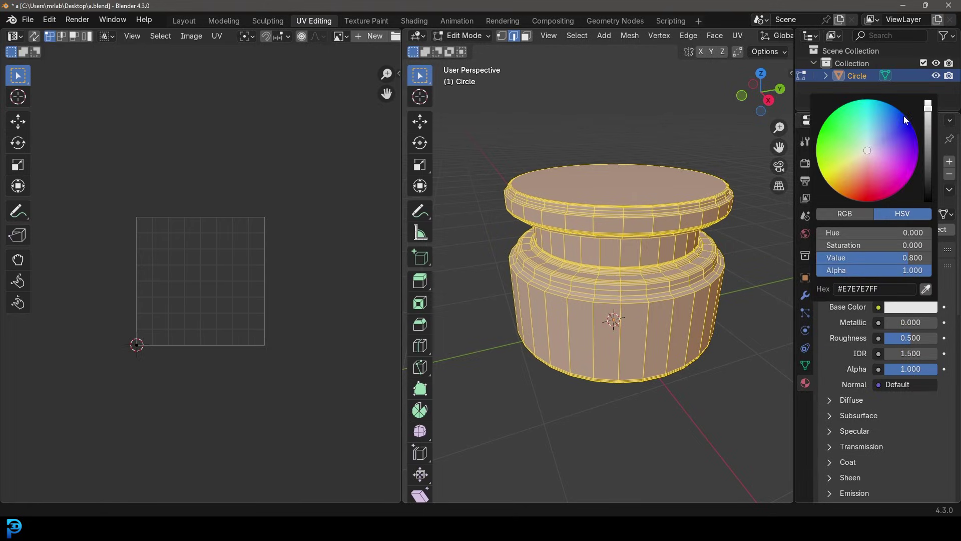
click(878, 324)
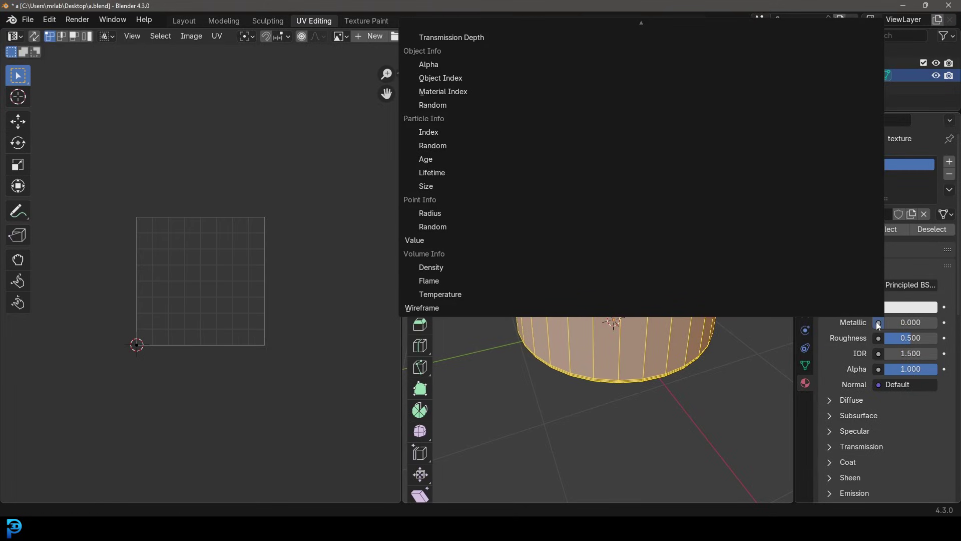
key(Escape)
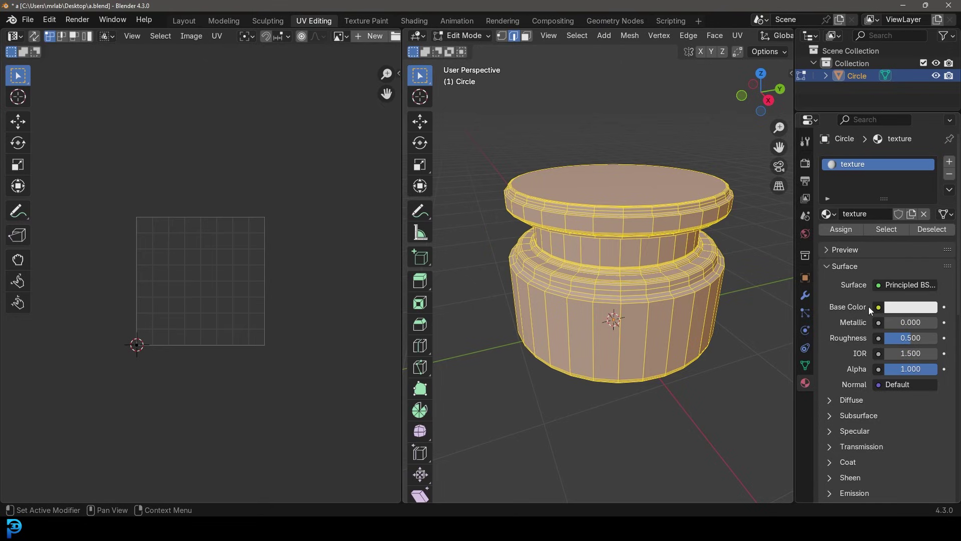
Assign an Image Texture to the material's base color, using a new UV Grid image named "Uv test".
click(879, 307)
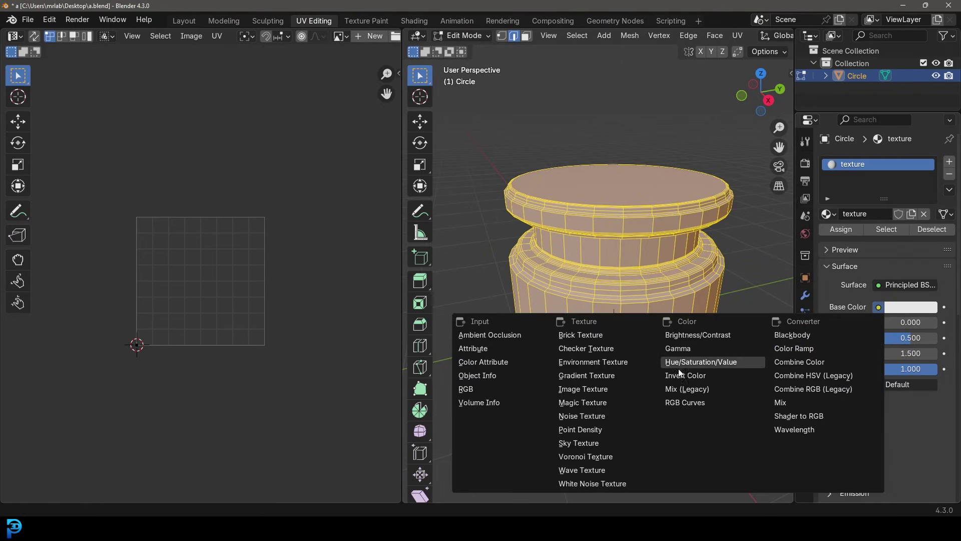
click(598, 392)
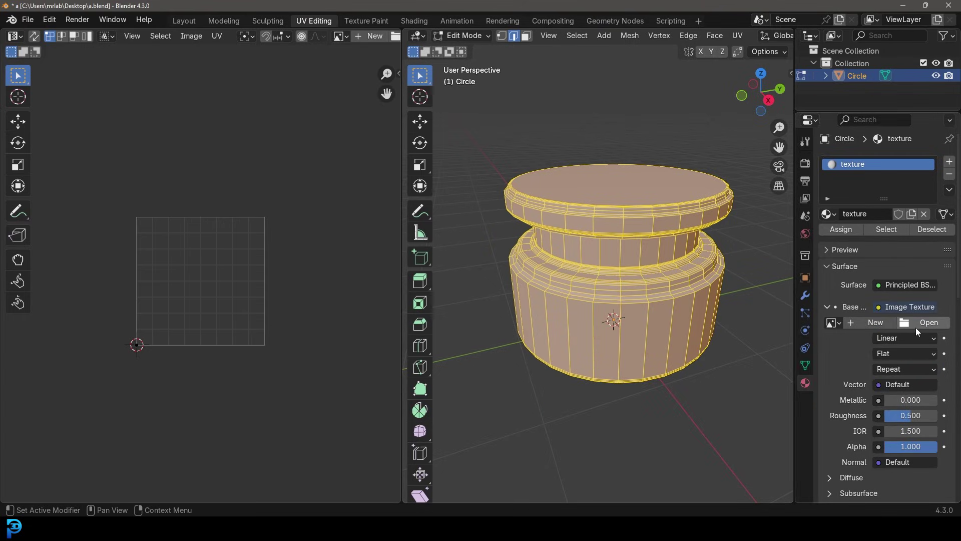
click(871, 323)
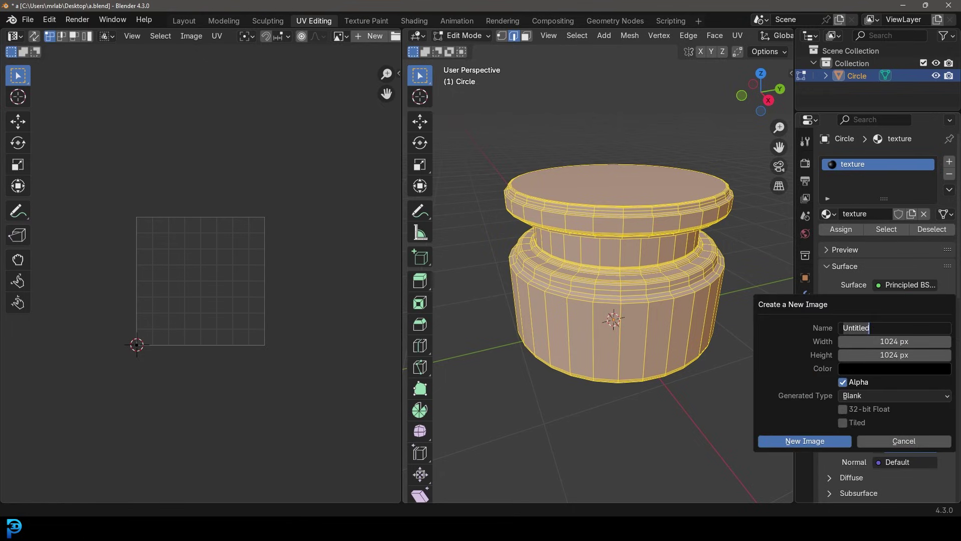
click(805, 381)
click(867, 395)
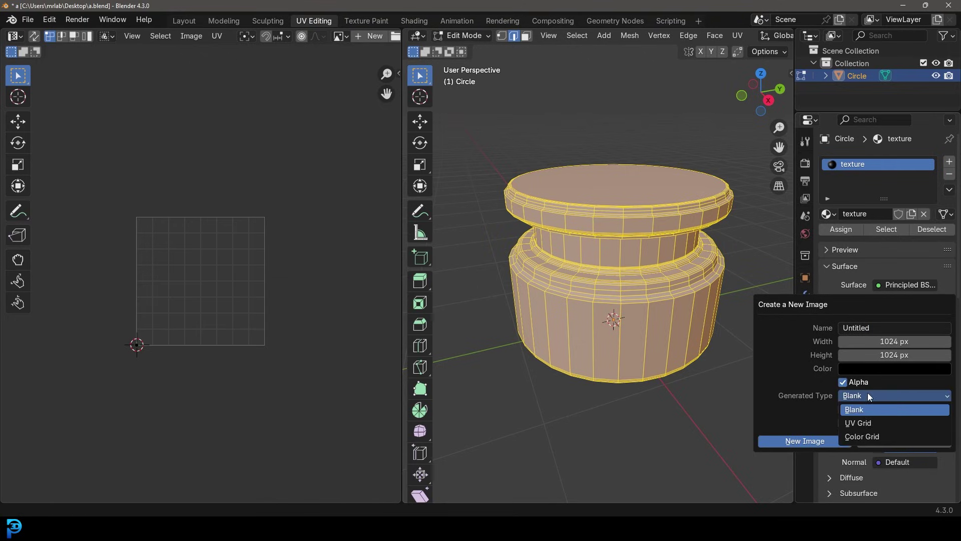
click(863, 423)
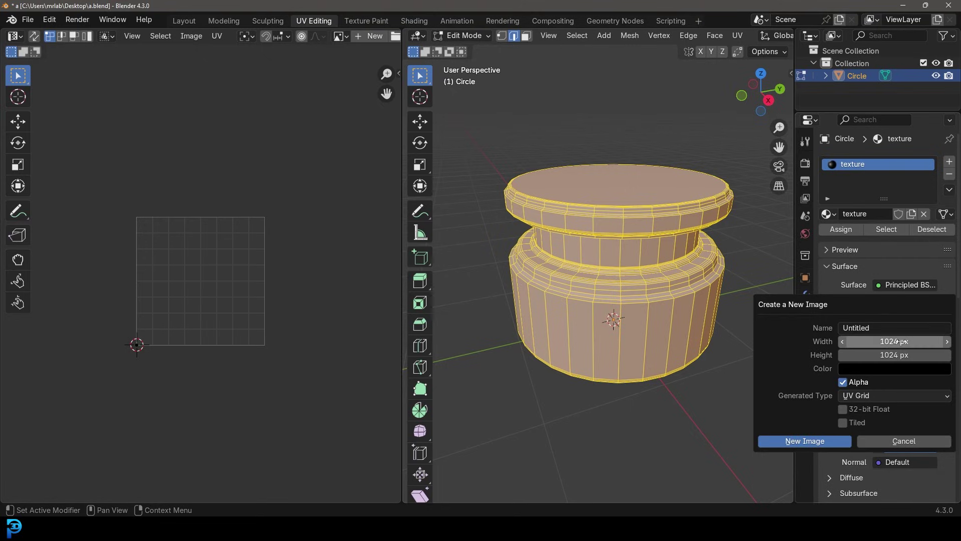
click(885, 328)
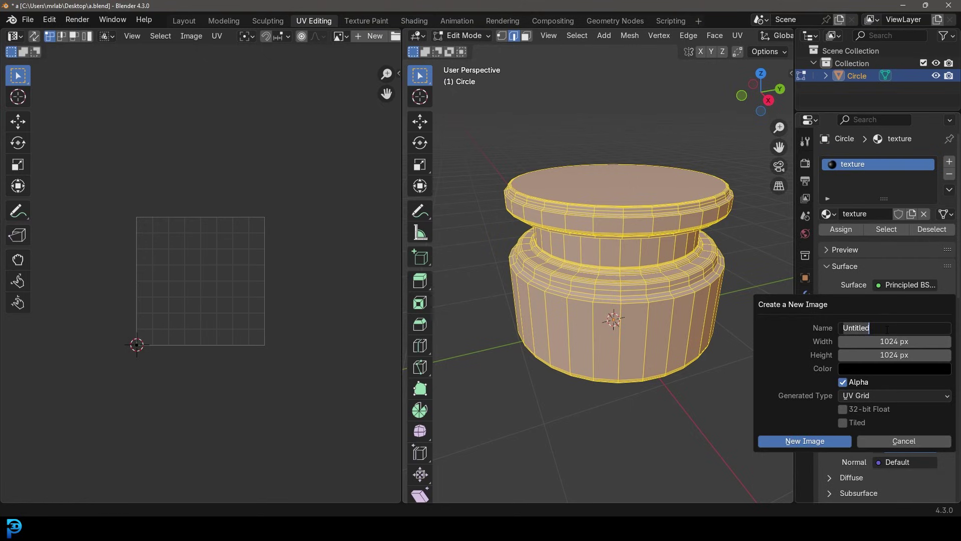
text(Uv test)
key(Return)
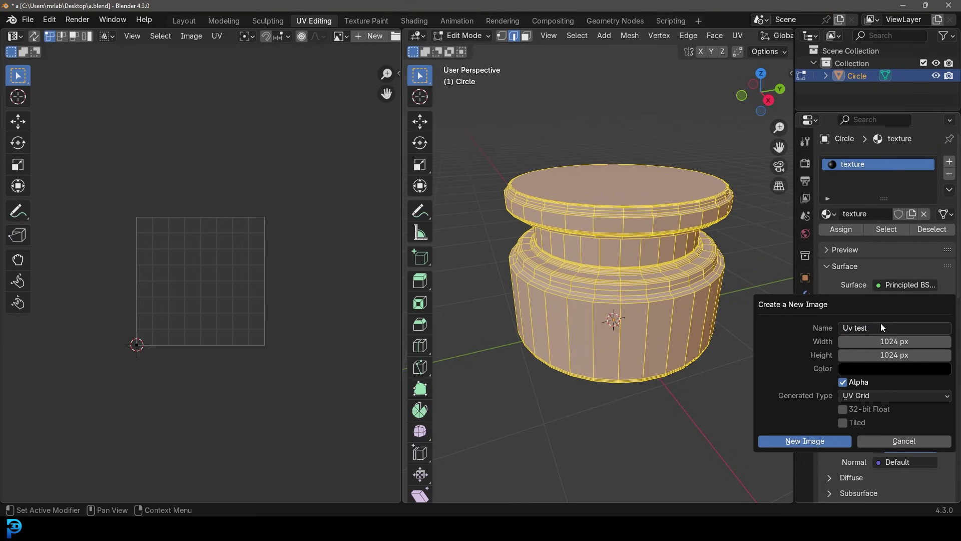
click(828, 441)
Set the 3D viewport's solid shading color to Texture.
scroll(628, 271, down, 2)
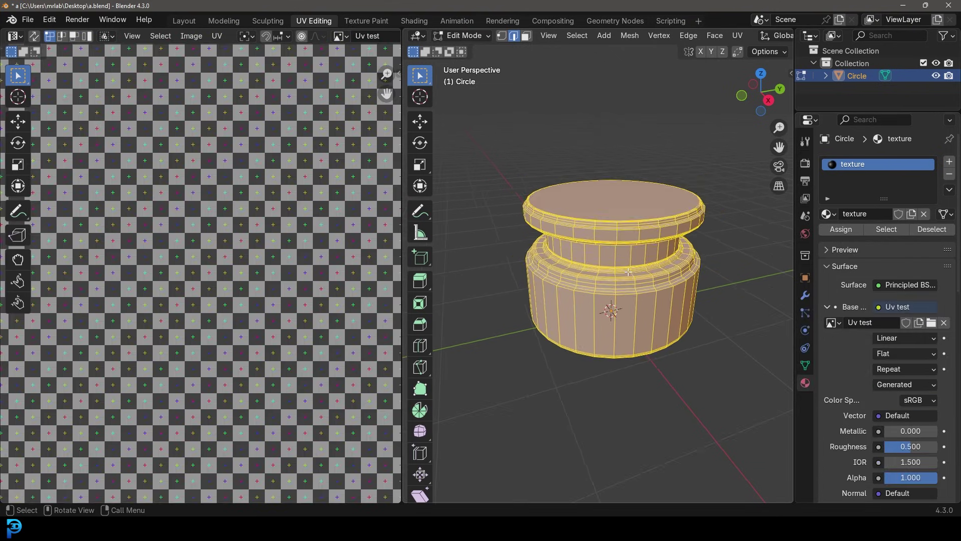
middle_drag(628, 271, 624, 219)
scroll(626, 249, up, 2)
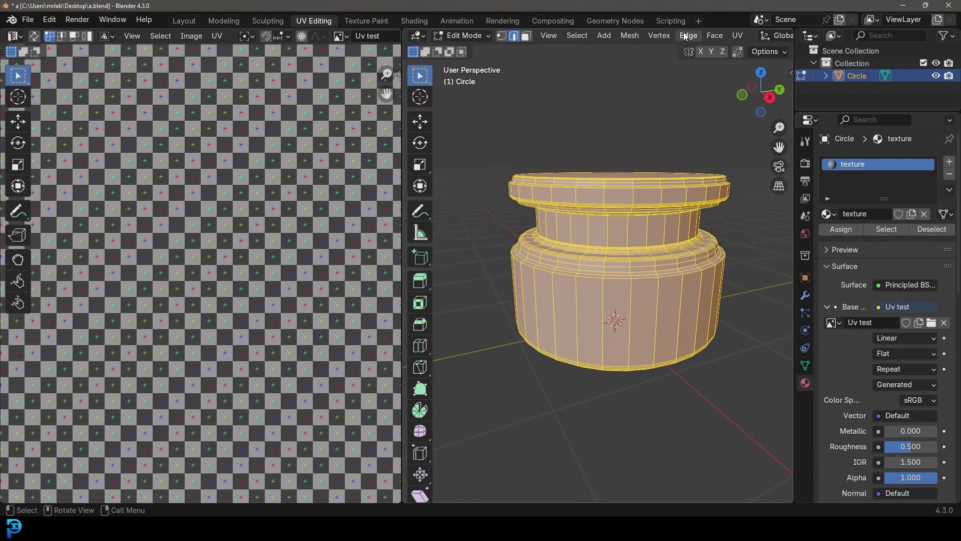
scroll(686, 36, down, 12)
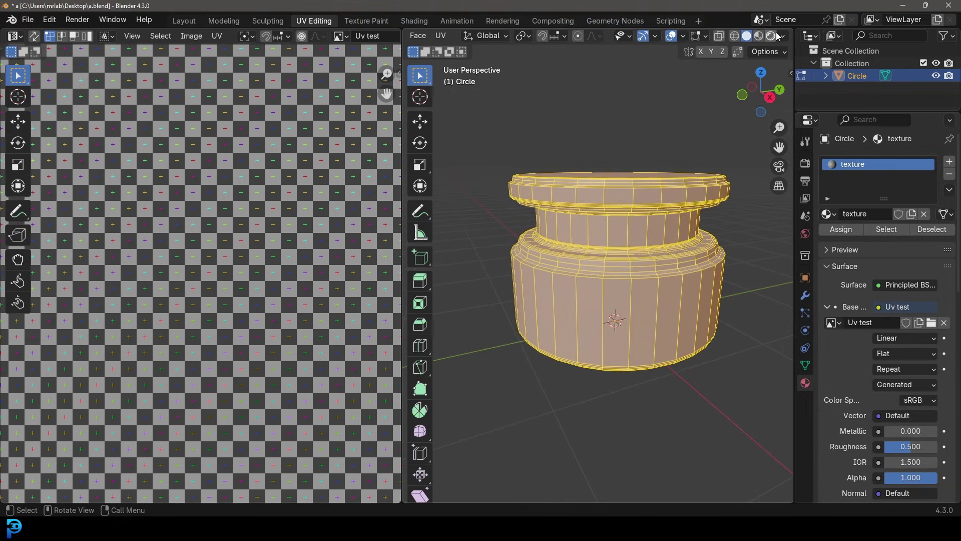
click(782, 35)
click(826, 236)
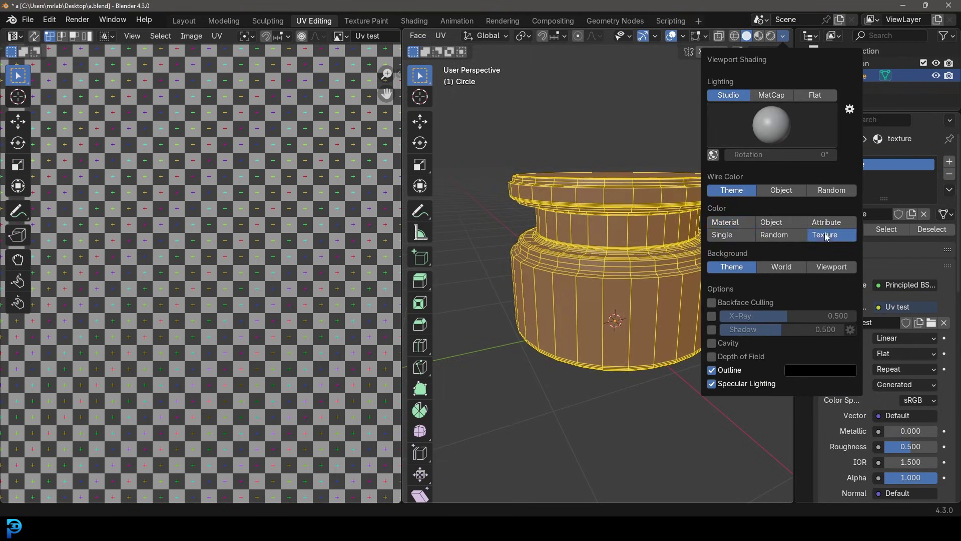
Try to unwrap the whole mesh with the Minimum Stretch method.
mouse_move(574, 187)
middle_down()
mouse_move(654, 218)
mouse_move(650, 204)
mouse_move(614, 188)
middle_up()
scroll(266, 233, down, 6)
scroll(652, 242, up, 5)
scroll(652, 242, down, 6)
middle_drag(644, 258, 636, 318)
scroll(639, 246, up, 2)
shift+middle_drag(626, 224, 625, 226)
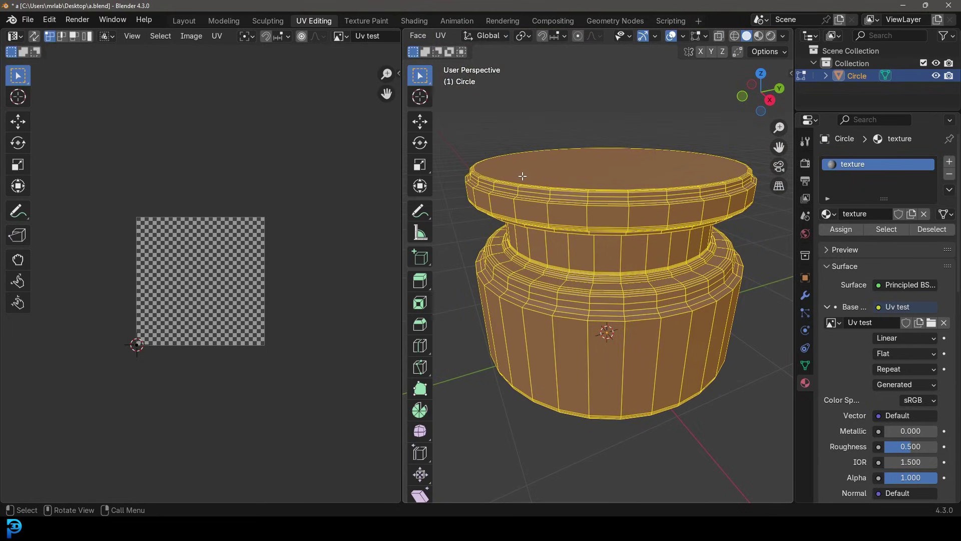
key(u)
mouse_move(521, 176)
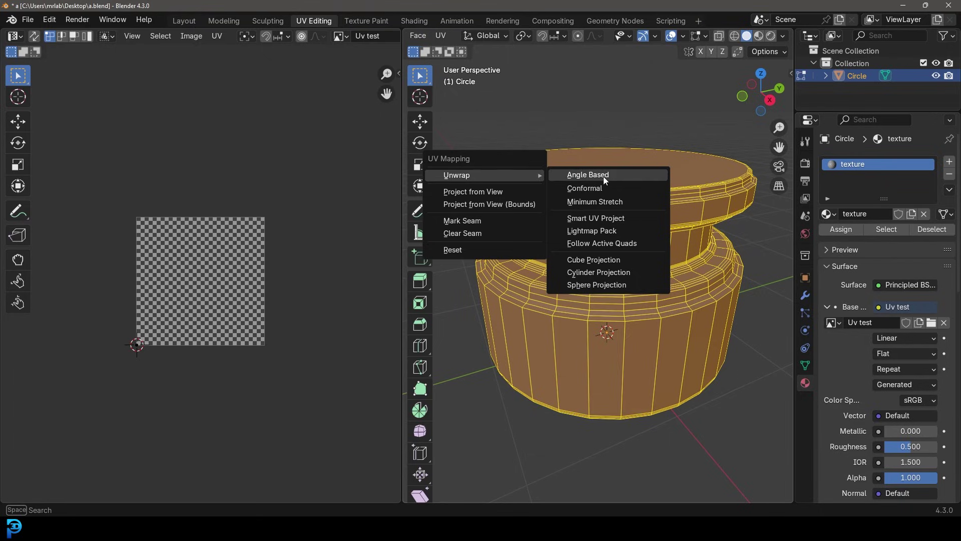
click(630, 200)
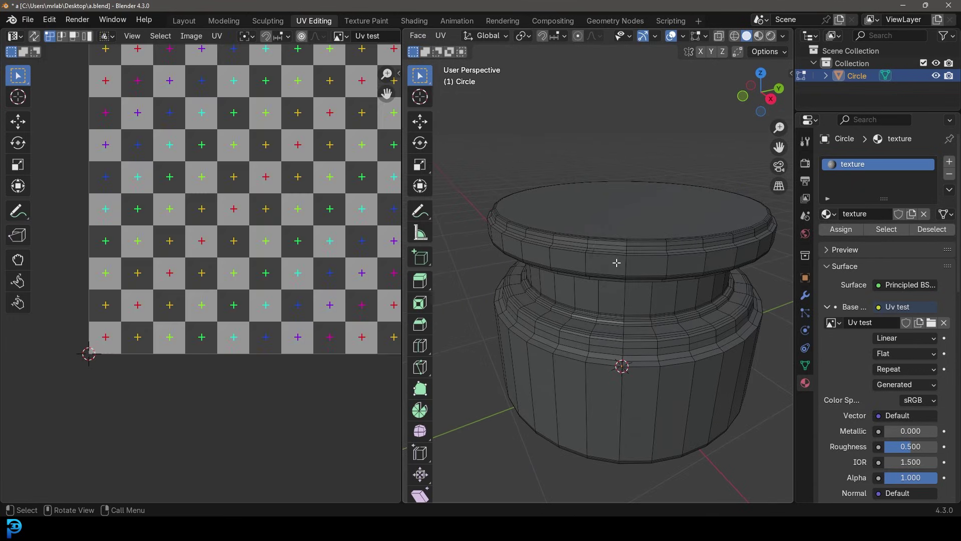
middle_drag(649, 283, 644, 268)
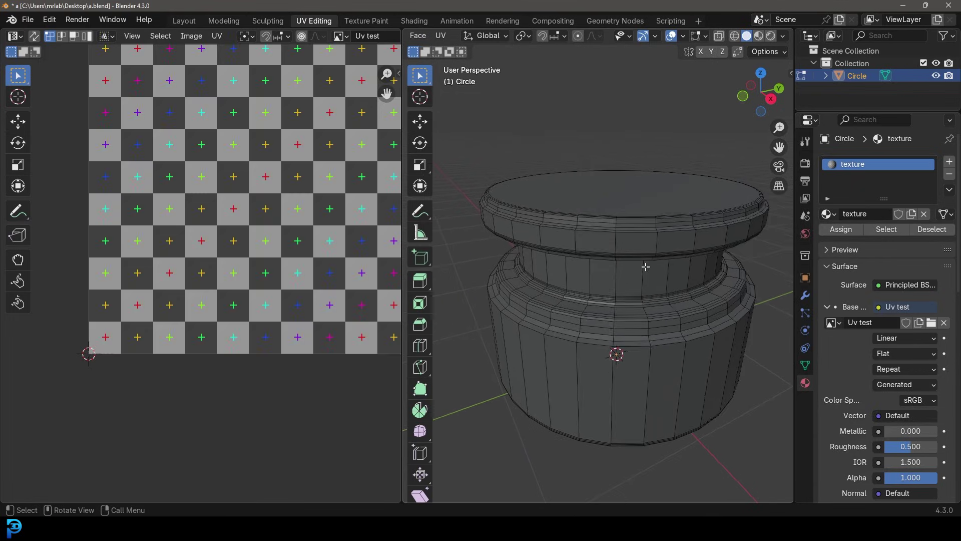
scroll(488, 42, up, 10)
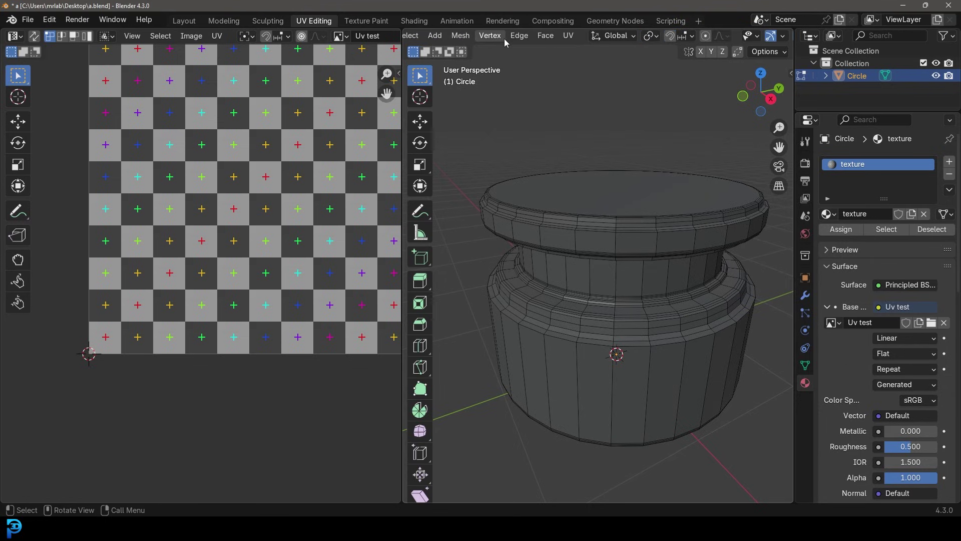
Mark the edge loop around the top face and the outer edge loop near the base as seams.
click(515, 37)
scroll(600, 231, up, 5)
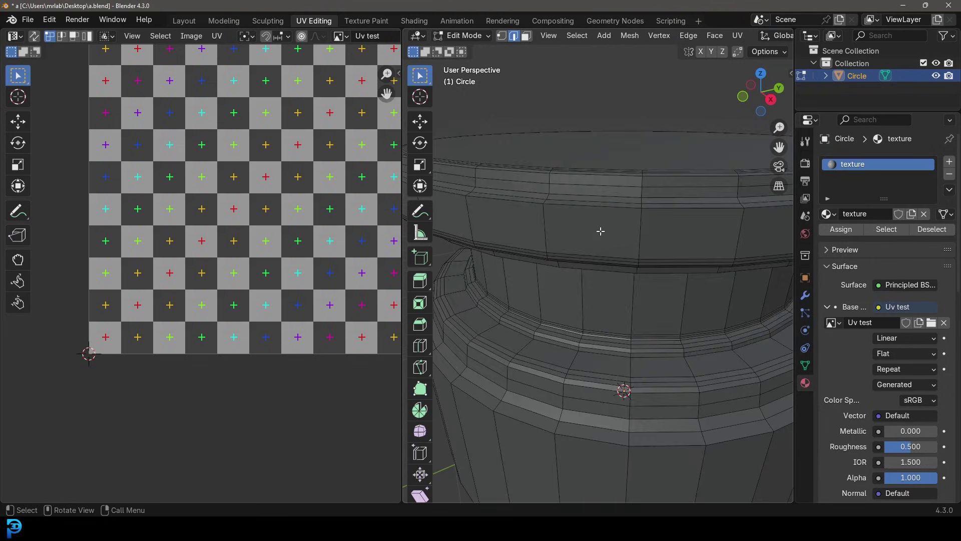
alt+click(587, 275)
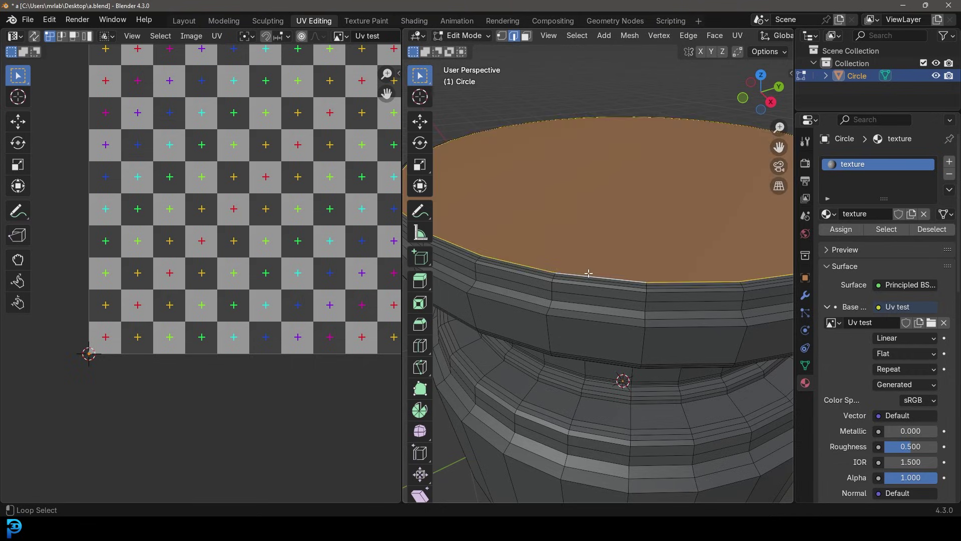
scroll(588, 275, down, 5)
middle_drag(590, 278, 592, 244)
shift+middle_drag(592, 244, 587, 268)
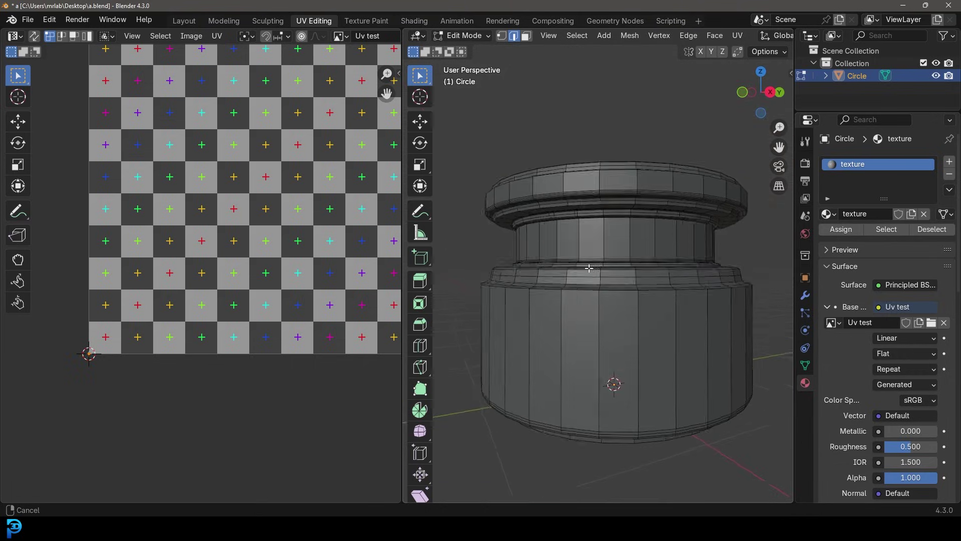
scroll(587, 269, up, 6)
middle_drag(591, 210, 602, 168)
shift+middle_drag(602, 168, 613, 204)
scroll(613, 204, down, 2)
scroll(613, 204, down, 3)
shift+middle_drag(618, 360, 611, 236)
scroll(611, 236, up, 4)
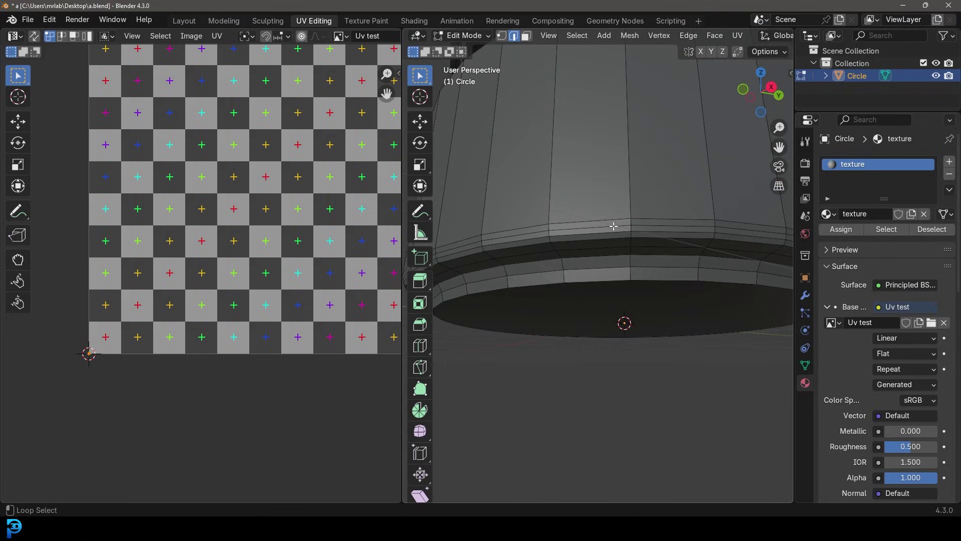
scroll(613, 226, down, 5)
middle_drag(613, 226, 629, 209)
key(ctrl+e)
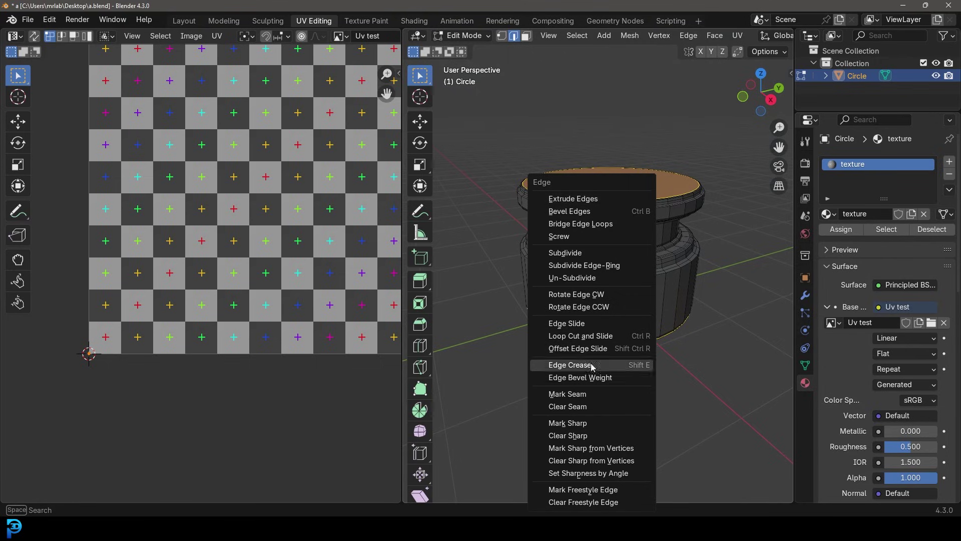
click(588, 399)
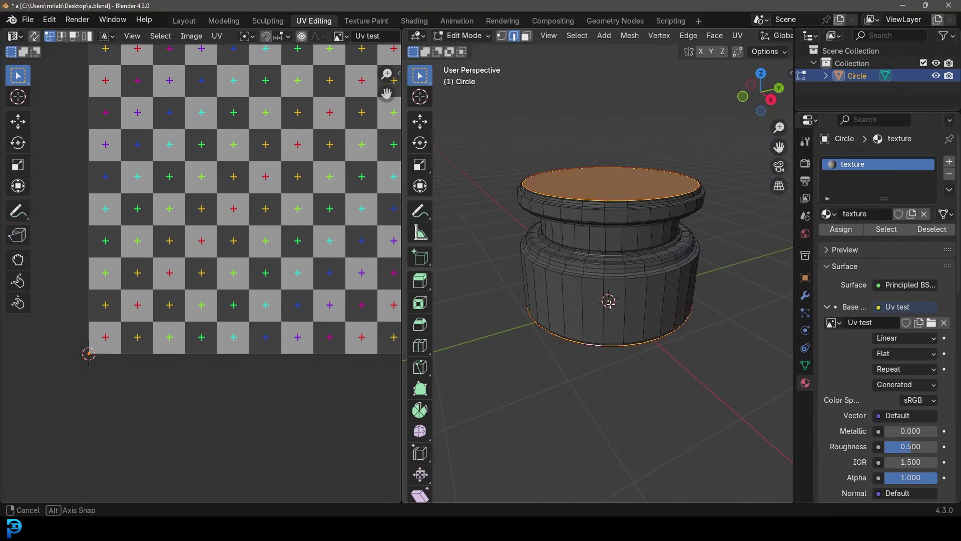
middle_drag(588, 400, 621, 138)
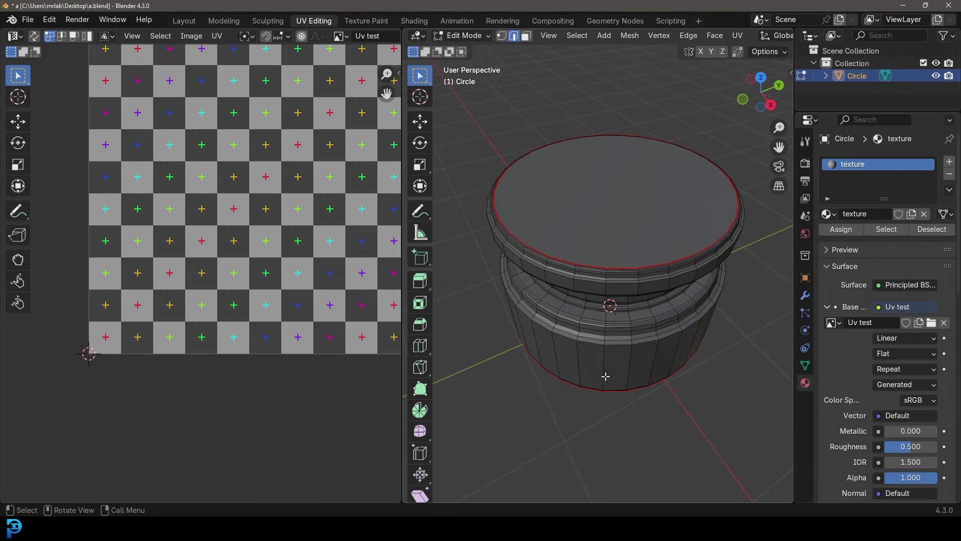
middle_drag(605, 376, 604, 215)
middle_drag(600, 170, 608, 308)
Mark one vertical edge line down the side as a seam, from the top seam to the base seam, excluding the edges beneath it.
scroll(647, 231, up, 3)
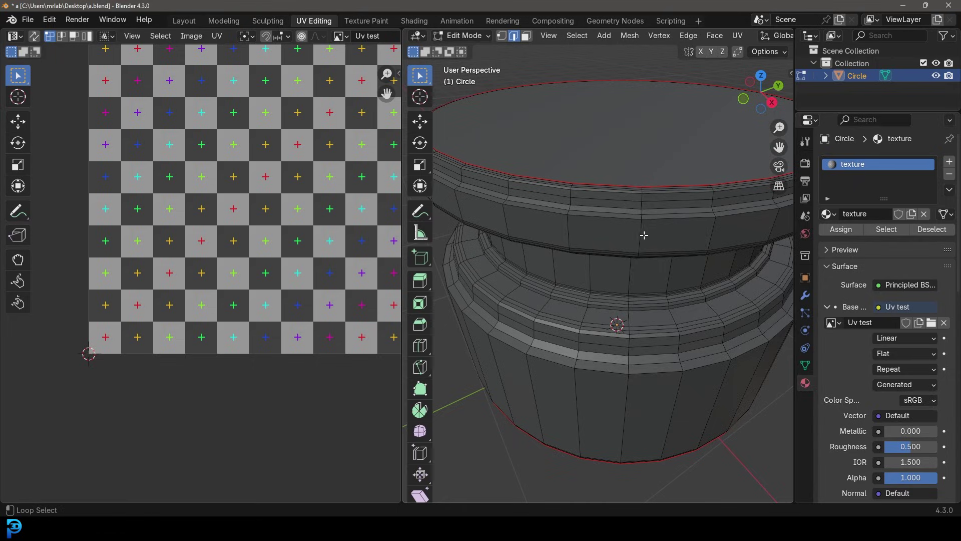
key(ctrl+r)
middle_drag(647, 227, 555, 178)
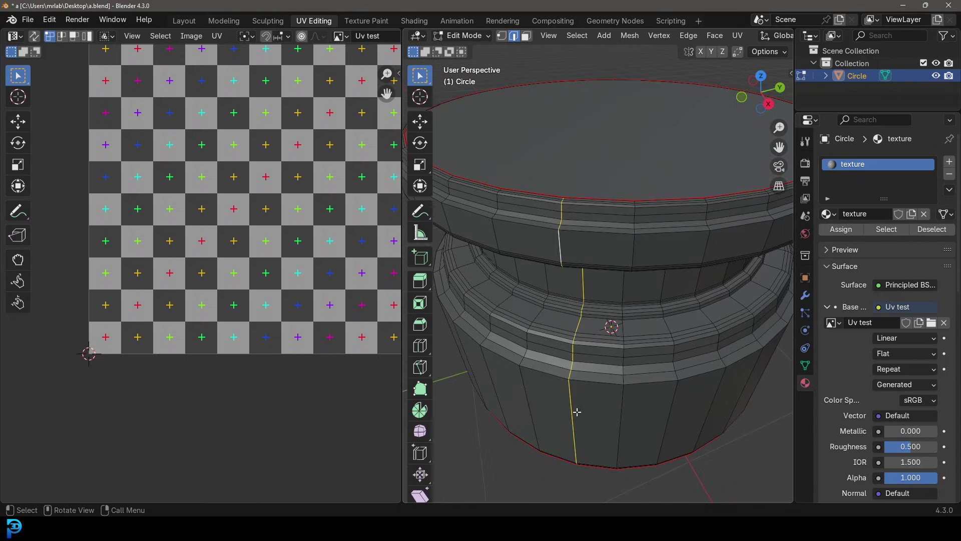
scroll(577, 412, down, 6)
middle_drag(591, 346, 603, 299)
scroll(601, 243, up, 8)
shift+click(567, 196)
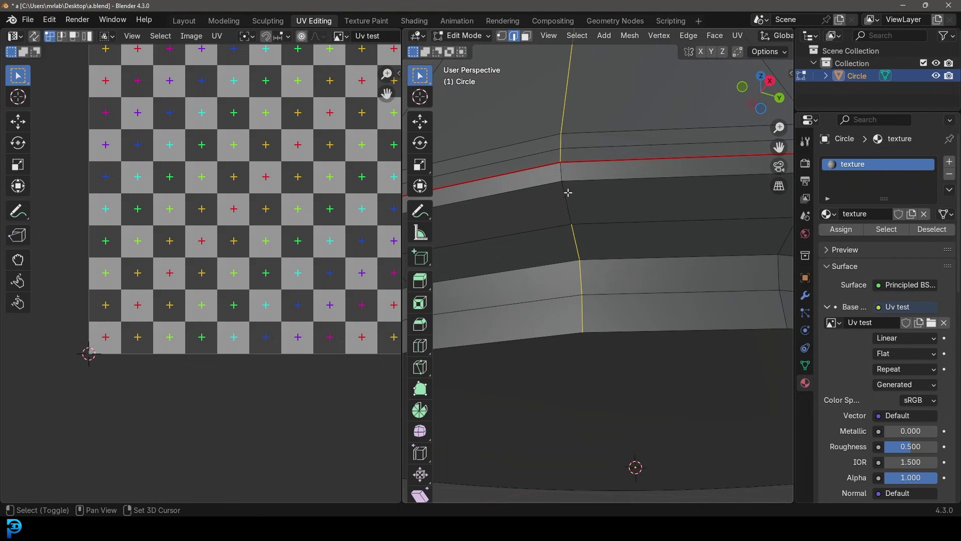
shift+click(576, 243)
shift+click(580, 278)
scroll(585, 315, down, 8)
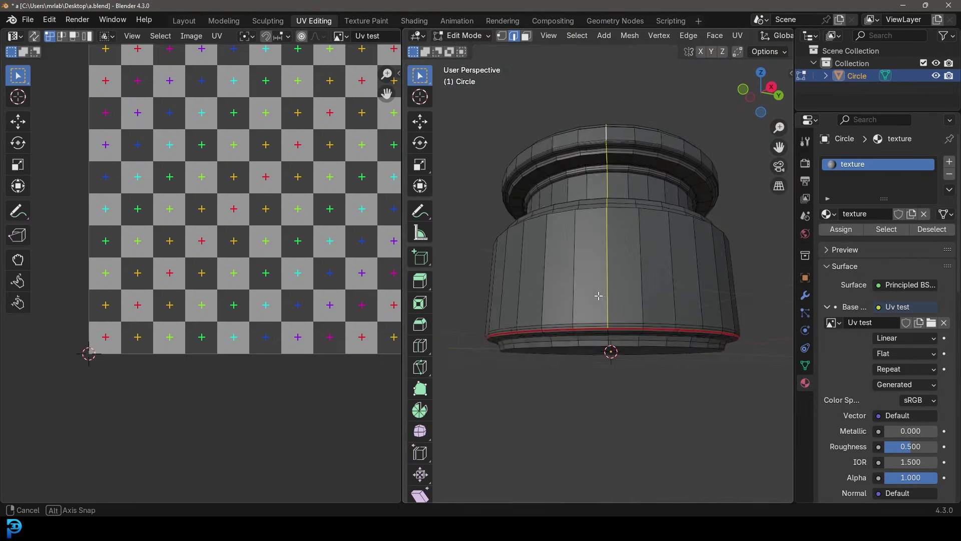
key(z)
click(540, 314)
mouse_move(611, 273)
middle_down()
mouse_move(609, 333)
mouse_move(608, 321)
middle_up()
key(z)
click(703, 322)
middle_drag(656, 261, 641, 245)
key(ctrl+e)
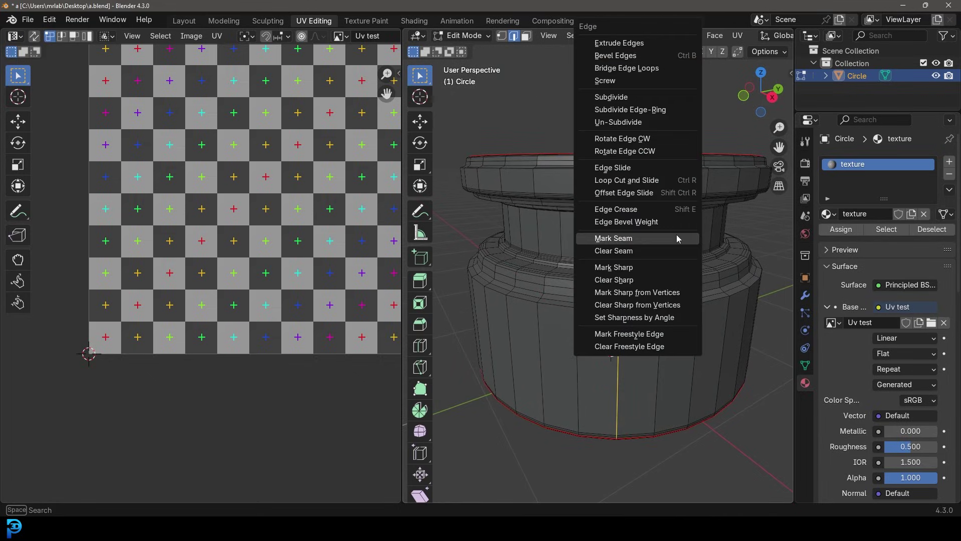
click(640, 244)
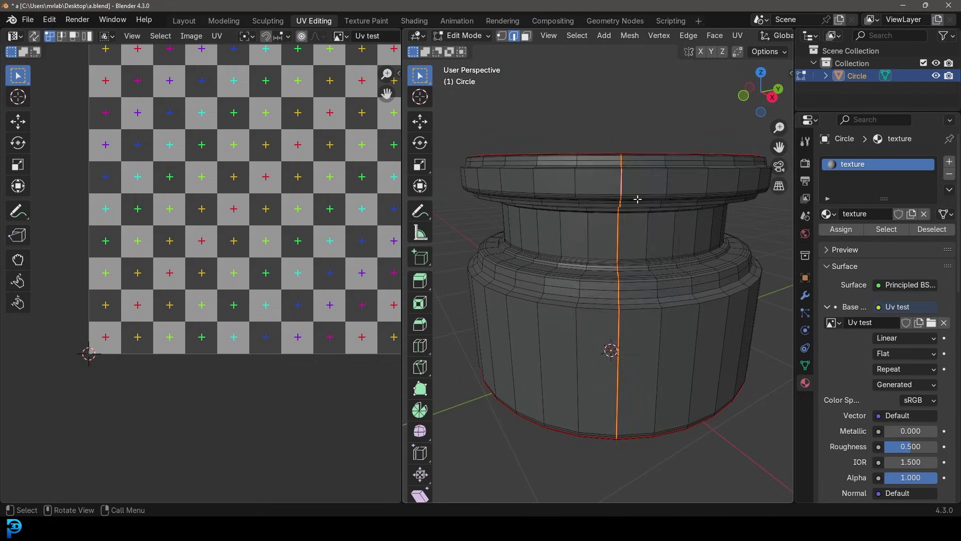
middle_drag(638, 197, 629, 270)
Unwrap the whole mesh with the Angle Based method.
key(a)
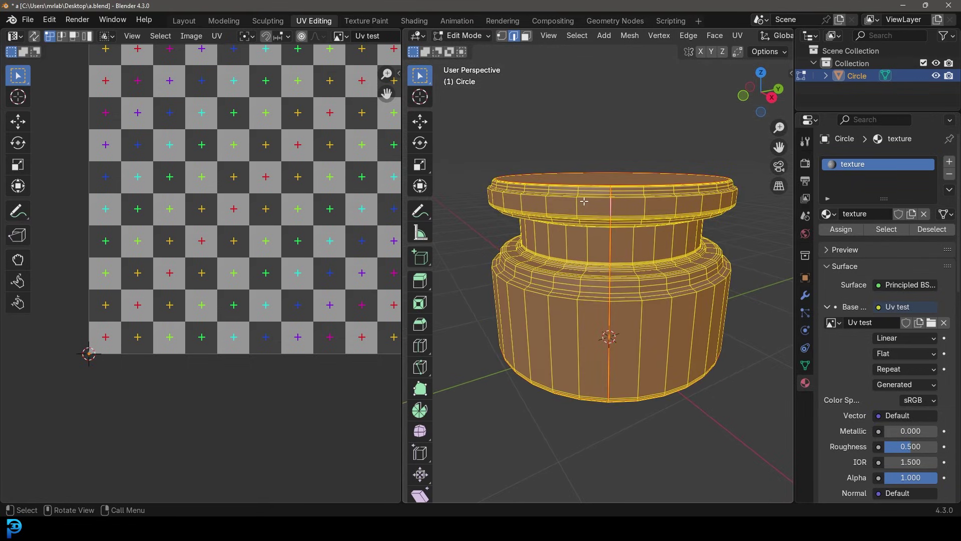
middle_drag(584, 201, 619, 225)
key(u)
mouse_move(613, 196)
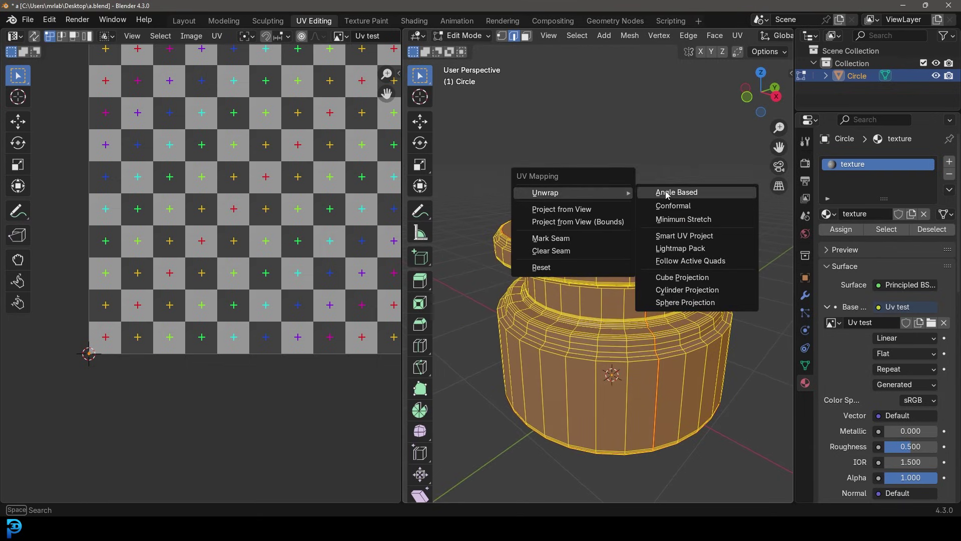
click(701, 195)
scroll(264, 173, down, 8)
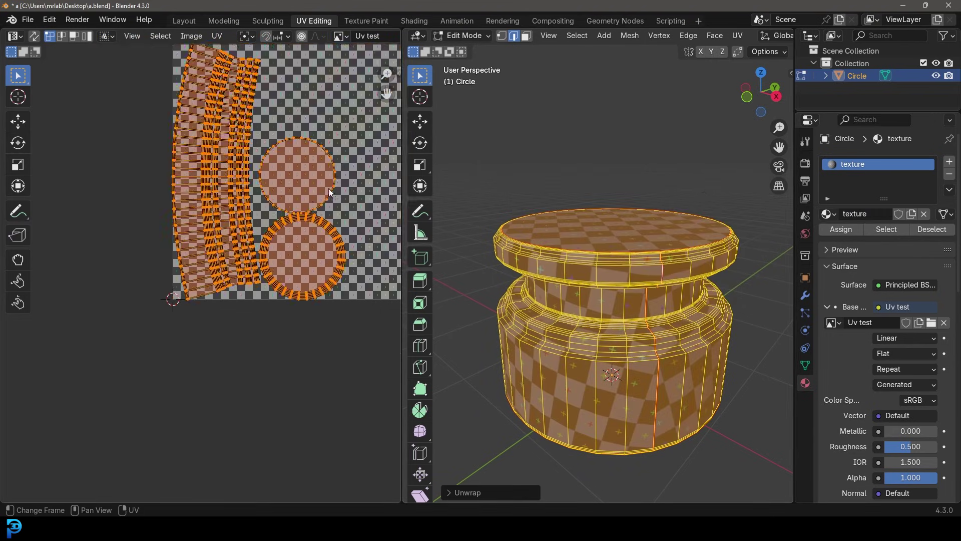
Examine the unwrapped UV islands and the checker pattern around the model for distortion.
scroll(272, 228, up, 2)
drag(334, 402, 209, 111)
scroll(242, 203, down, 2)
middle_drag(242, 203, 241, 247)
key(a)
scroll(241, 247, up, 3)
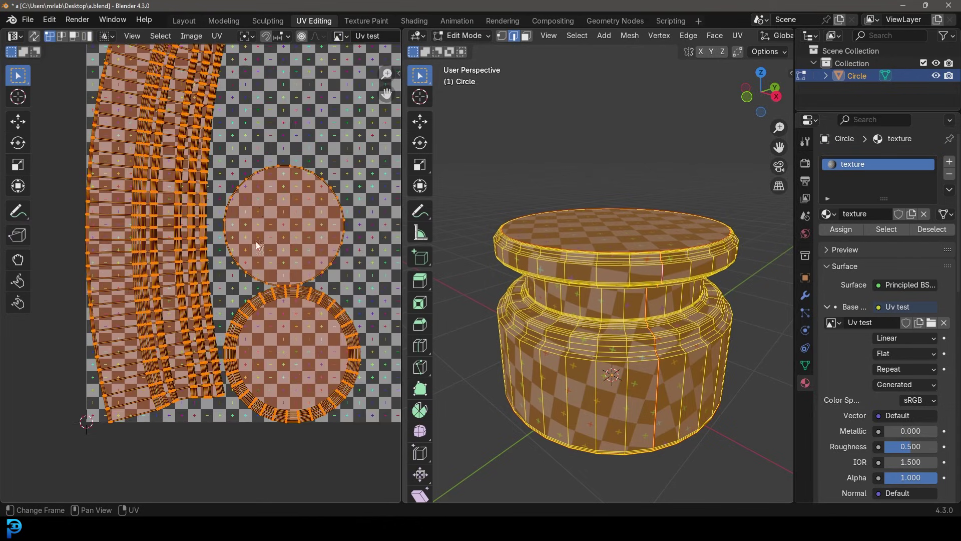
scroll(617, 240, up, 2)
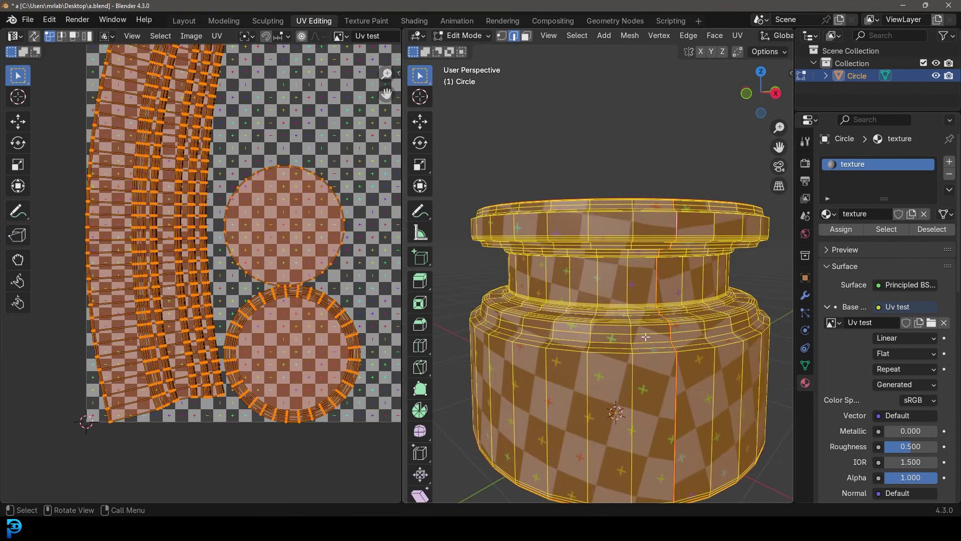
middle_drag(646, 336, 644, 320)
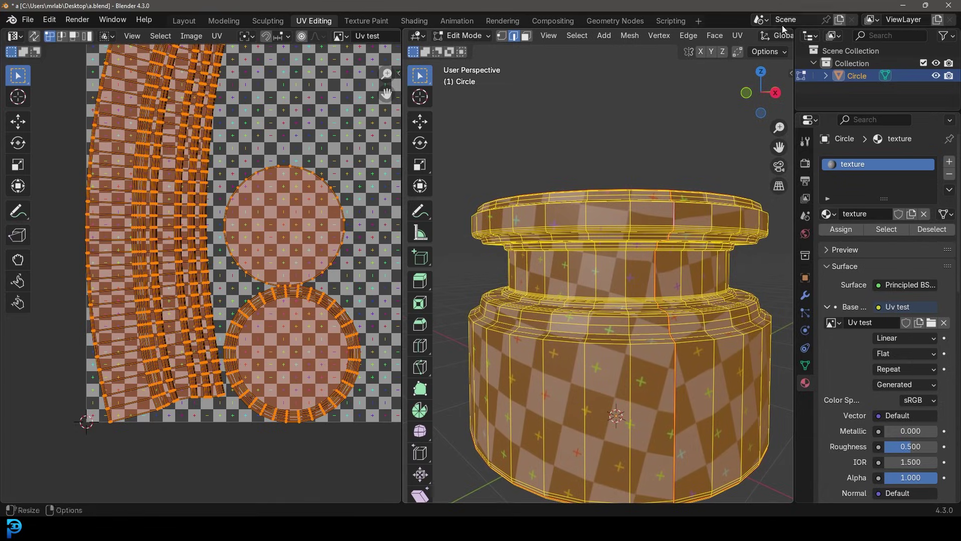
key(alt+a)
scroll(649, 261, down, 4)
middle_drag(648, 261, 629, 325)
scroll(629, 326, up, 3)
middle_drag(606, 373, 555, 317)
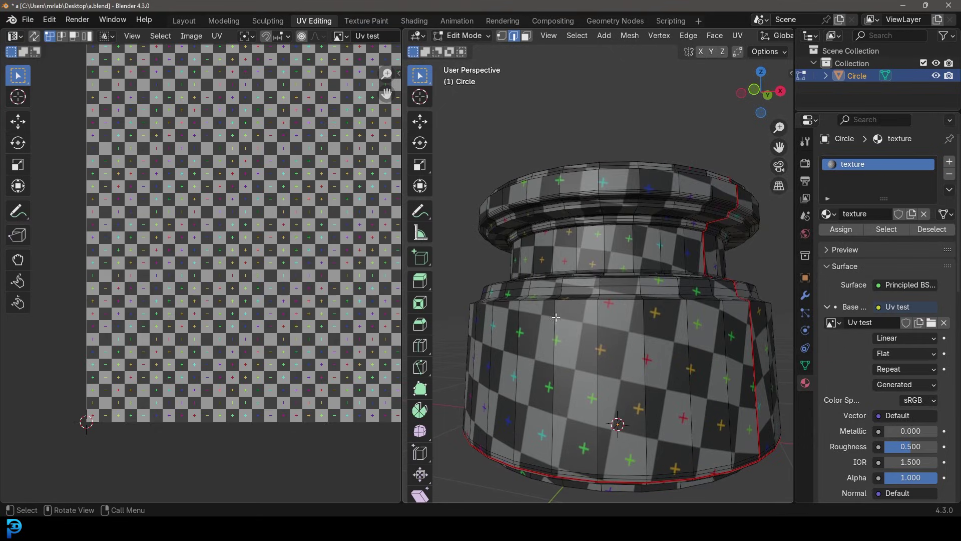
middle_drag(510, 294, 564, 229)
Unwrap the whole mesh again with the Minimum Stretch method.
key(a)
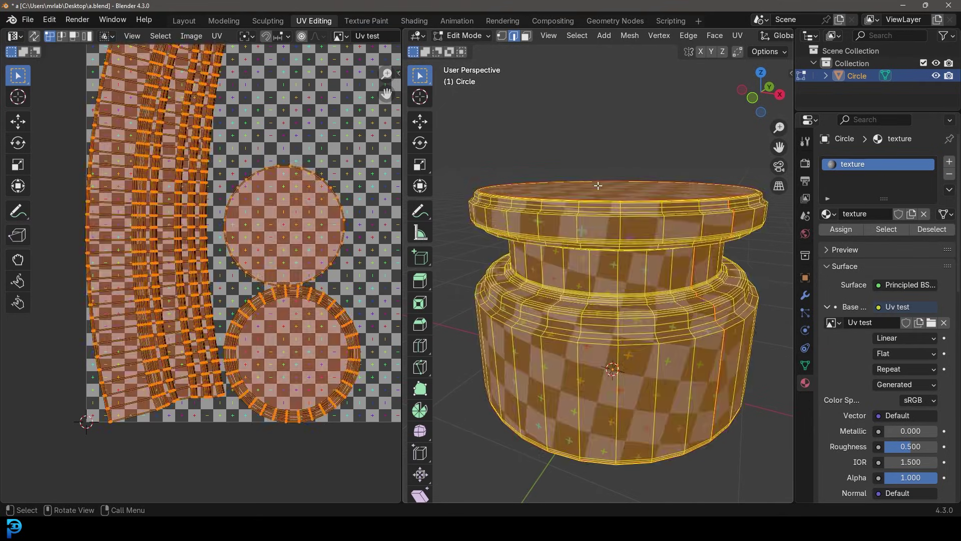
key(u)
mouse_move(579, 152)
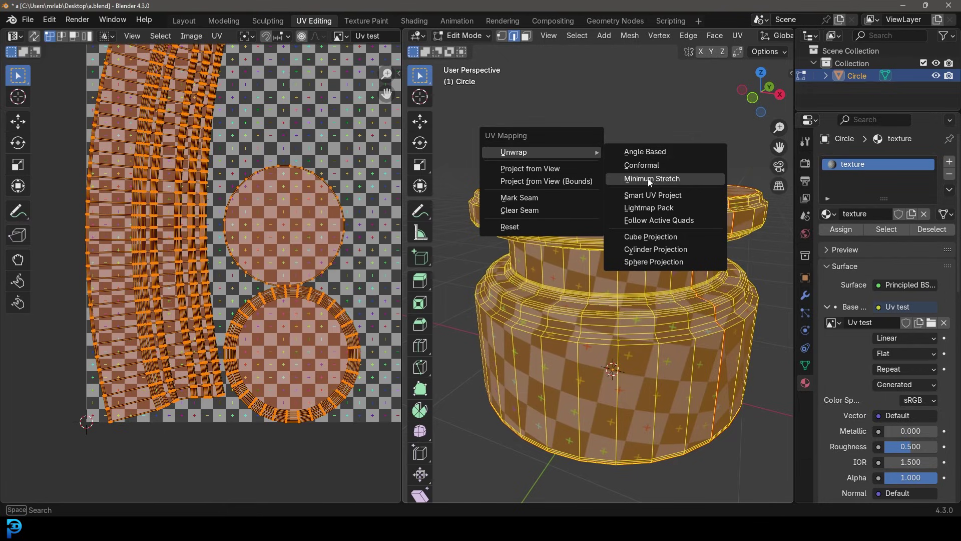
click(692, 180)
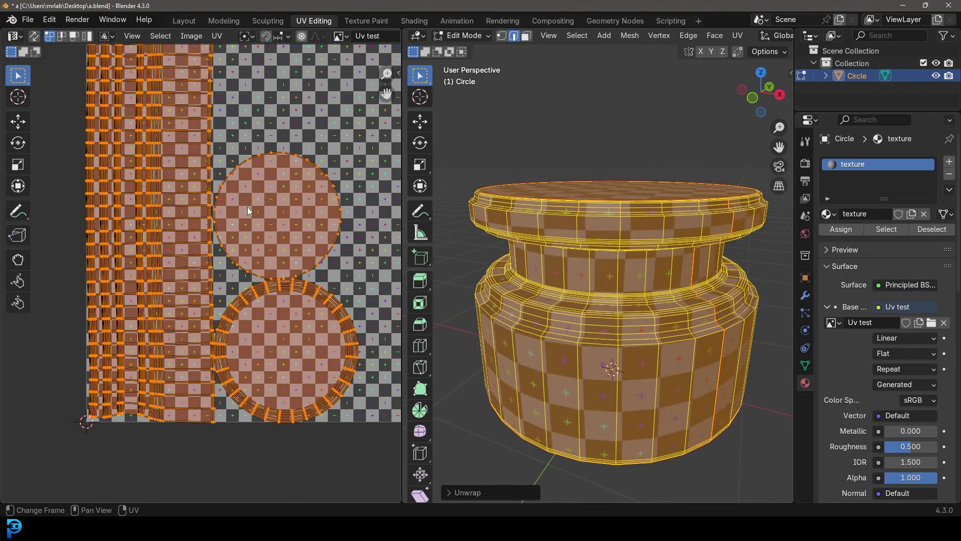
middle_drag(216, 212, 212, 295)
middle_drag(614, 330, 607, 284)
scroll(272, 260, down, 1)
scroll(272, 261, down, 2)
Select the two linked circular UV islands and move them away from the side strip.
drag(72, 133, 300, 412)
drag(315, 394, 225, 258)
key(shift+l)
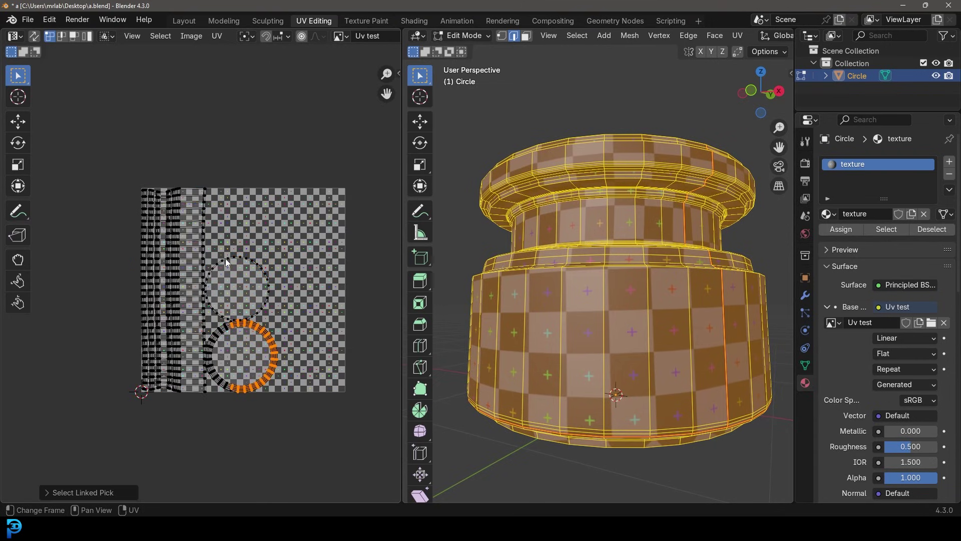
scroll(213, 277, up, 1)
key(ctrl+l)
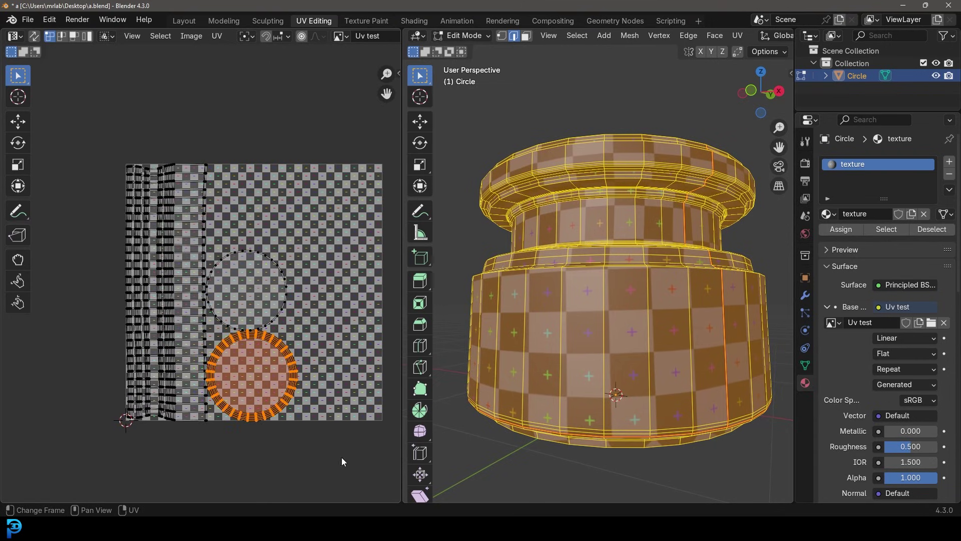
drag(341, 458, 258, 203)
key(ctrl+l)
scroll(201, 282, up, 2)
key(g)
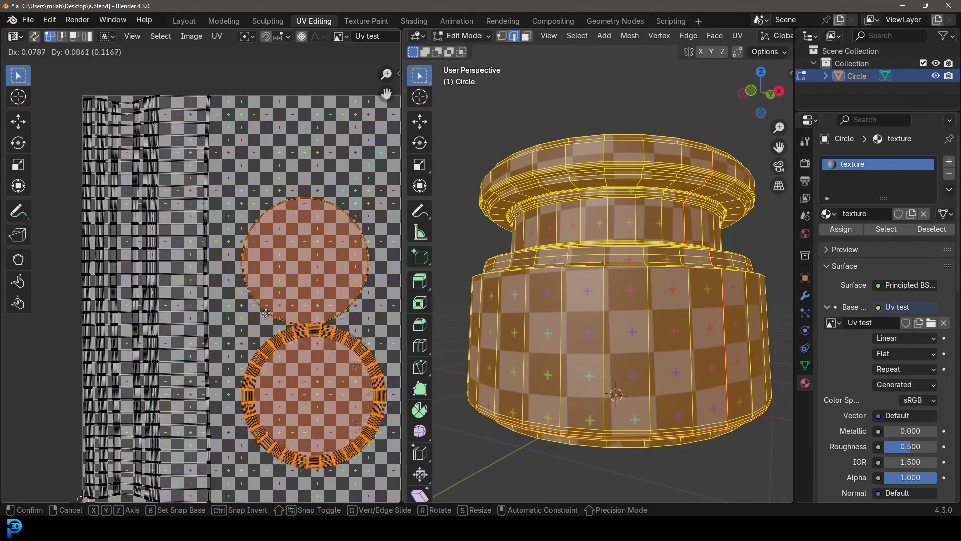
click(277, 305)
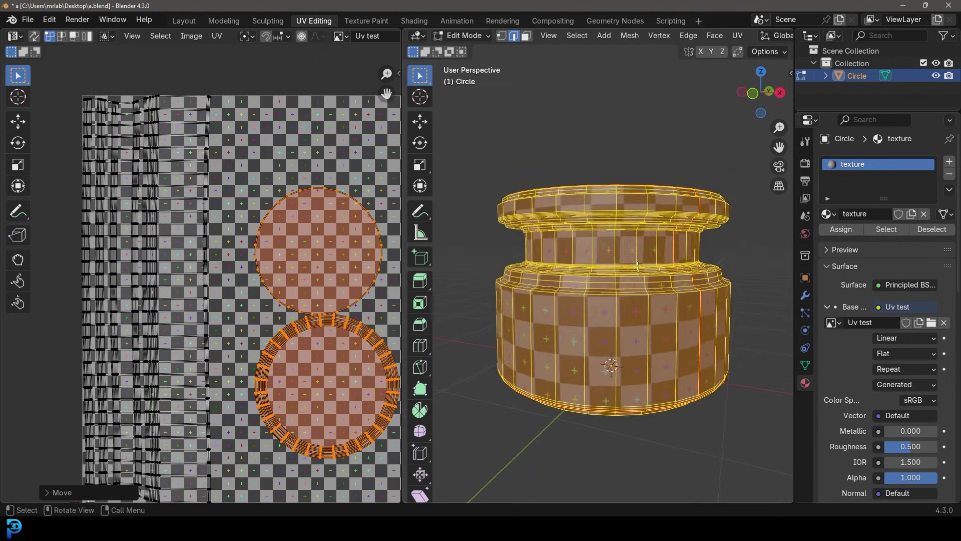
In Object Mode, replace the material's base color image with Wood.jpeg from the Desktop.
key(Tab)
middle_drag(670, 293, 650, 206)
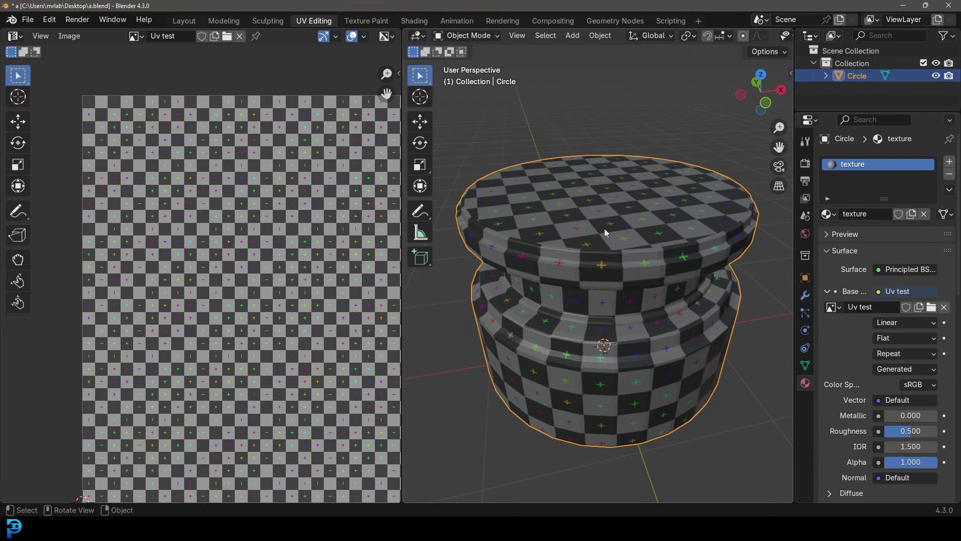
middle_drag(638, 271, 630, 236)
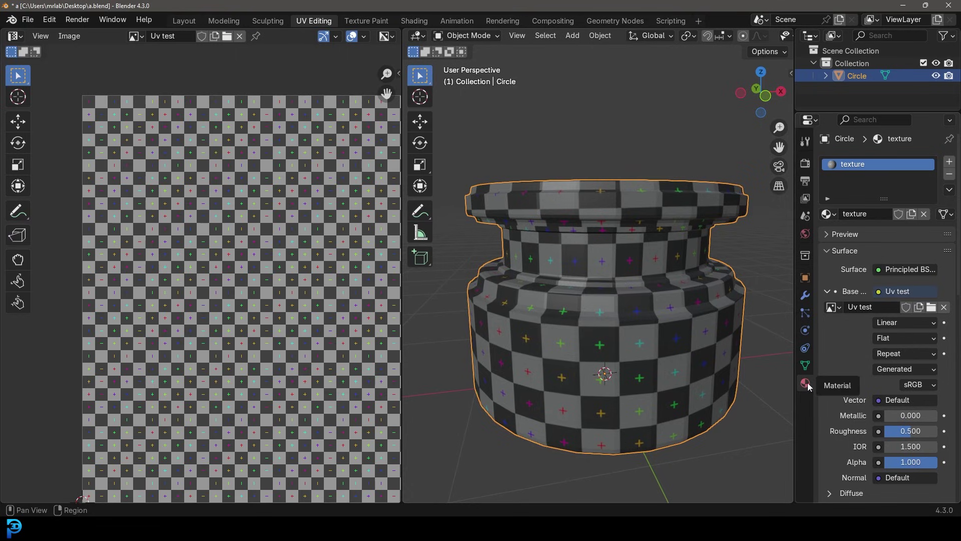
click(931, 310)
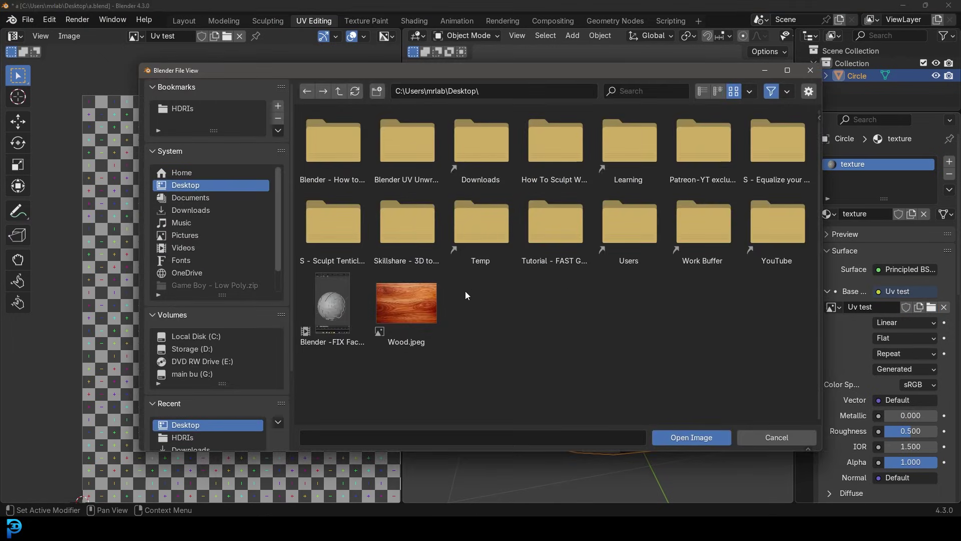
click(420, 306)
click(696, 436)
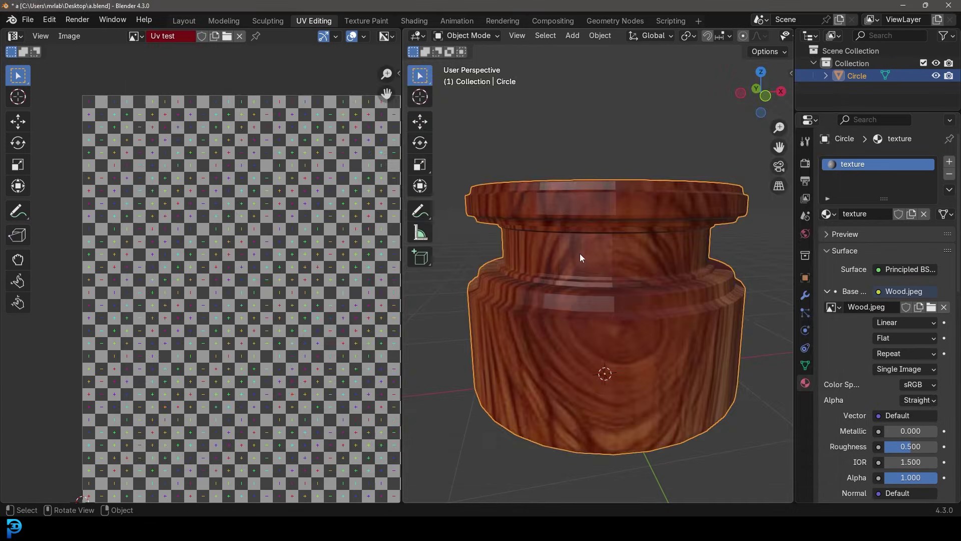
middle_drag(563, 250, 726, 210)
scroll(564, 261, down, 4)
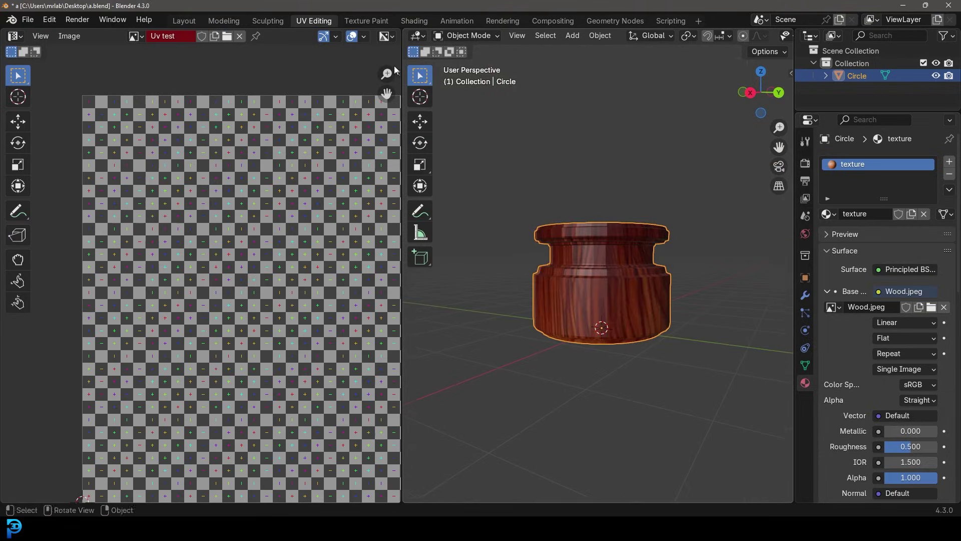
Display the Wood.jpeg image in the UV editor.
click(136, 37)
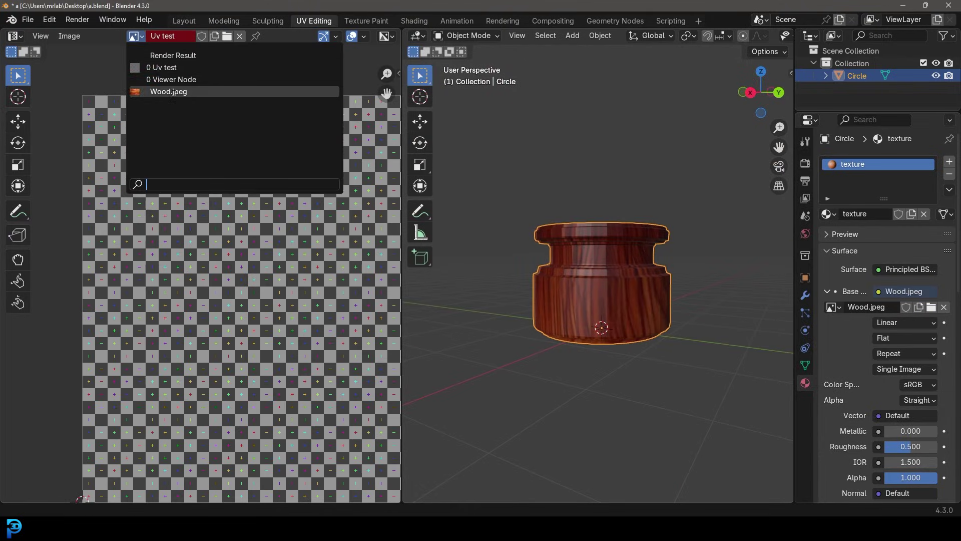
click(165, 92)
scroll(284, 294, down, 5)
scroll(338, 283, up, 2)
In Edit Mode, select all UV islands and stretch them along Y over the wood image until the circular islands look round.
key(Tab)
scroll(590, 247, up, 4)
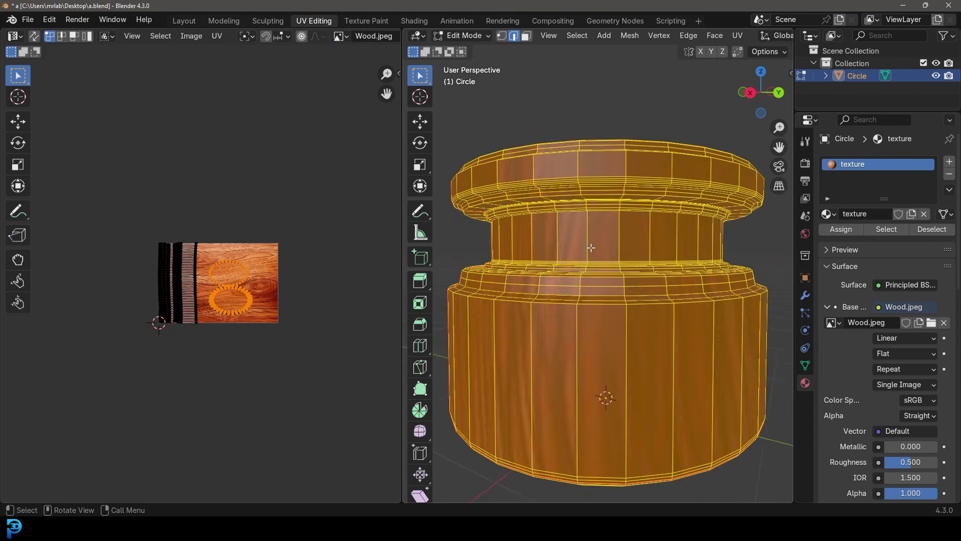
middle_drag(590, 247, 594, 263)
drag(263, 371, 141, 173)
scroll(284, 363, up, 4)
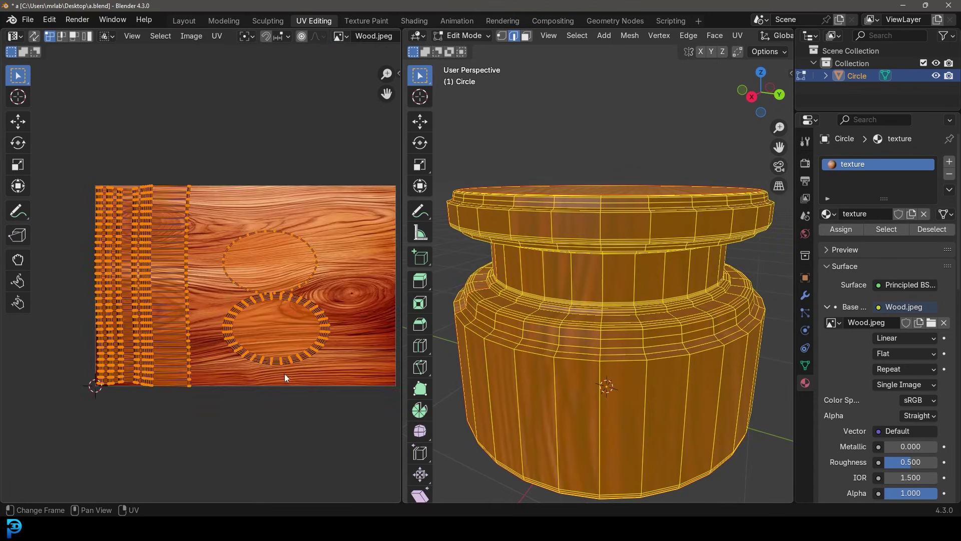
key(s)
key(y)
click(296, 435)
Rotate all UV islands about 90° clockwise so the side strip lies horizontally, and shrink them to fit inside the wood image.
key(r)
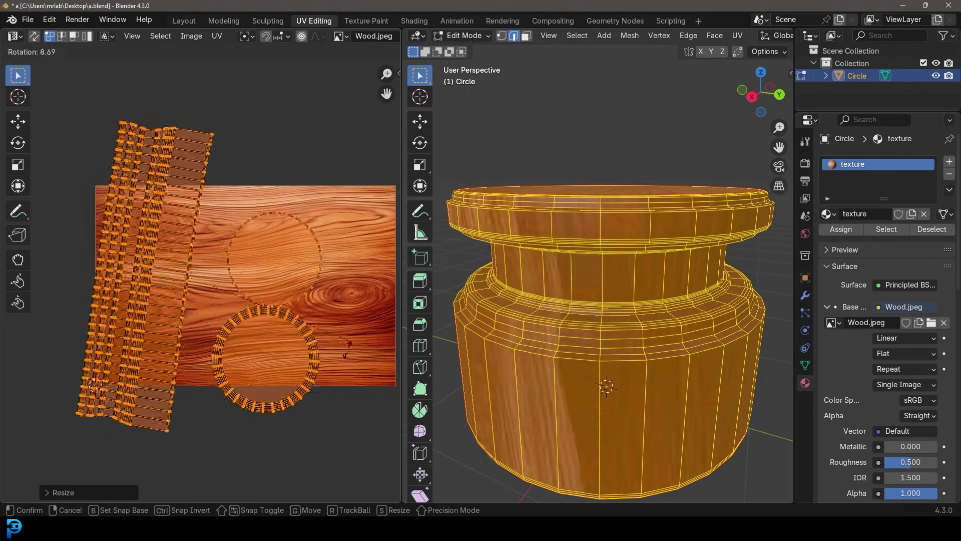
key(s)
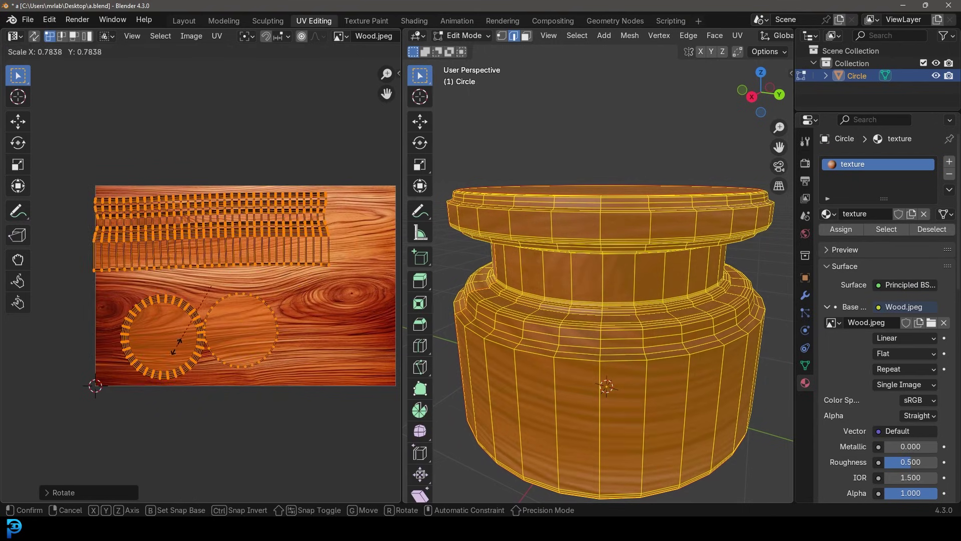
click(210, 335)
middle_drag(211, 335, 145, 330)
key(g)
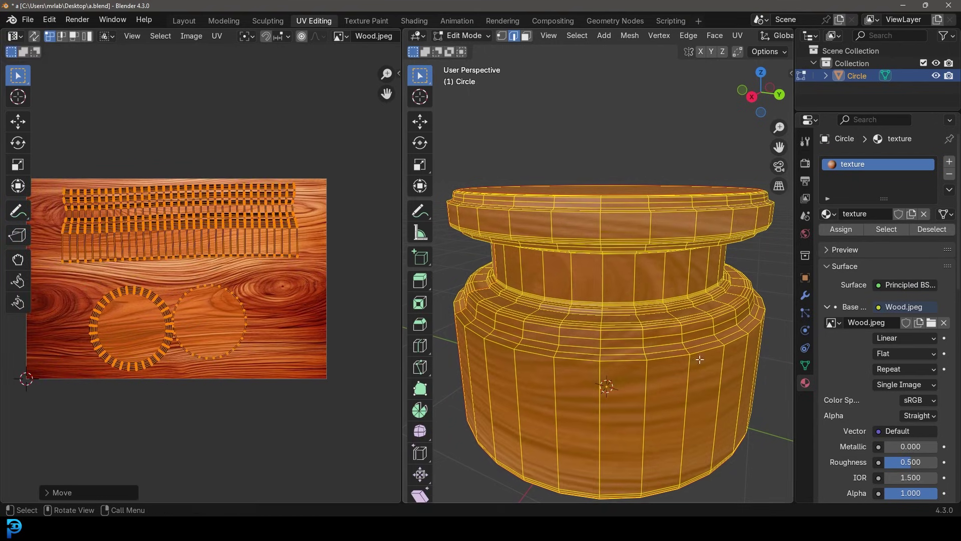
Return to Object Mode and apply Shade Auto Smooth to the round wooden object.
key(Tab)
scroll(594, 308, down, 3)
middle_drag(594, 308, 663, 254)
scroll(633, 227, up, 4)
right_click(609, 157)
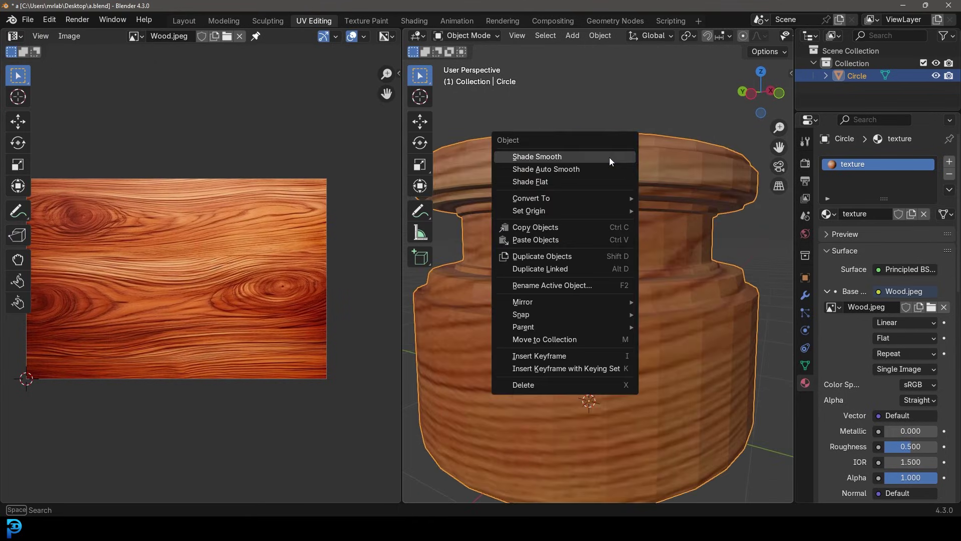
click(553, 170)
Examine the wood grain on the object's sides, neck and top face from several angles against the source image.
scroll(647, 262, down, 2)
middle_drag(647, 262, 610, 161)
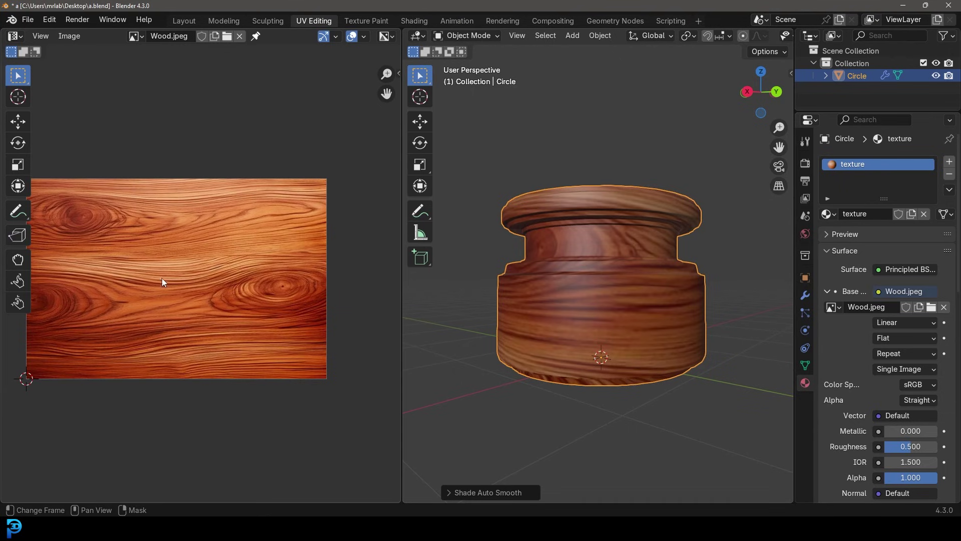
scroll(162, 278, up, 3)
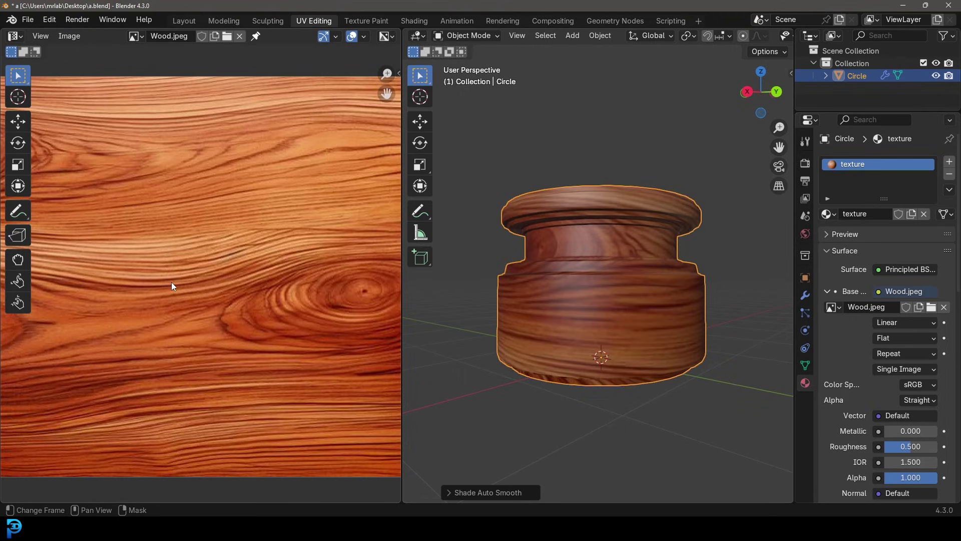
middle_drag(539, 215, 666, 264)
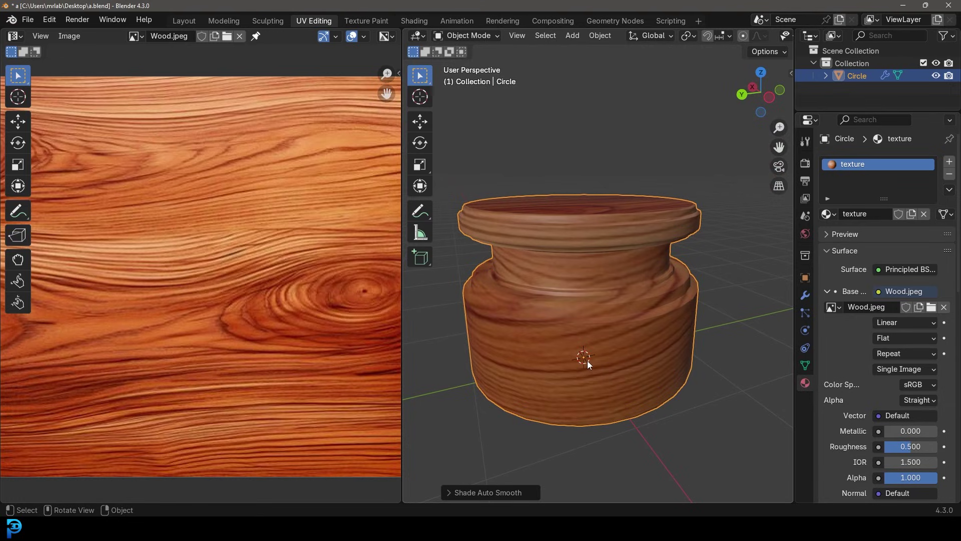
middle_drag(599, 236, 684, 104)
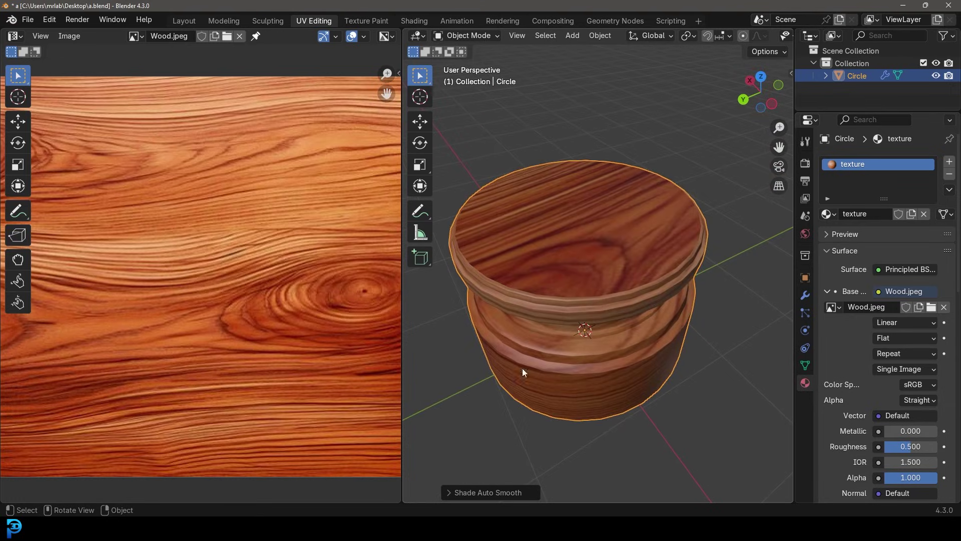
middle_drag(522, 368, 605, 293)
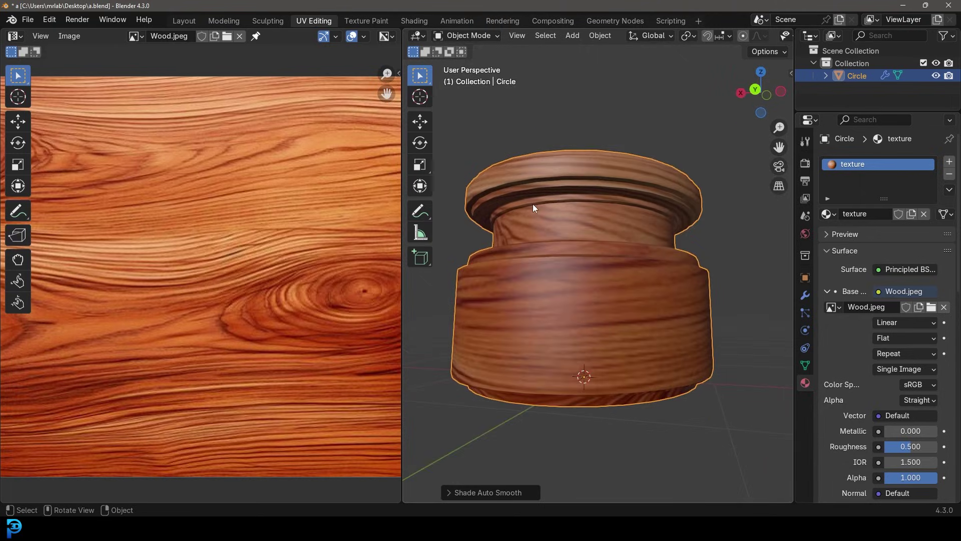
middle_drag(532, 203, 607, 230)
scroll(606, 235, up, 2)
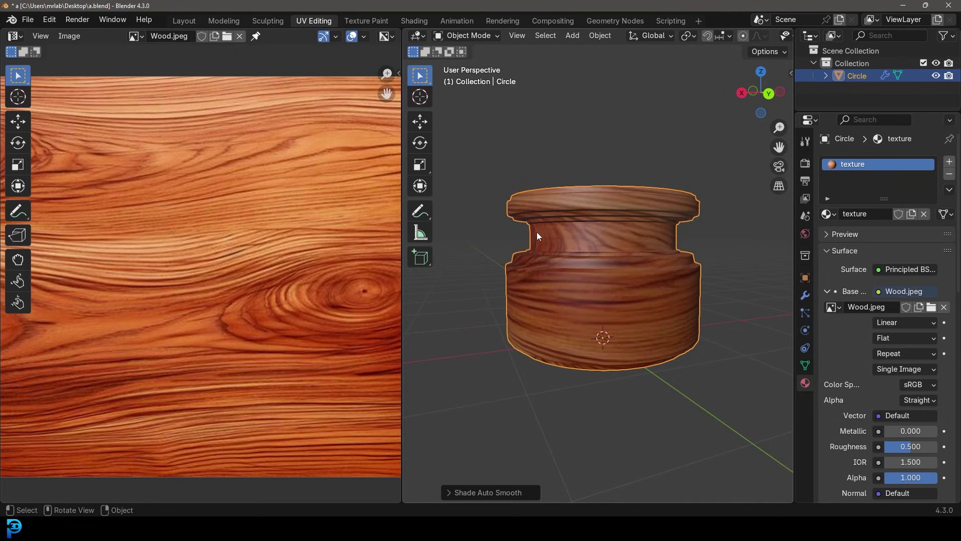
scroll(537, 232, up, 2)
middle_drag(536, 232, 621, 282)
scroll(675, 264, down, 2)
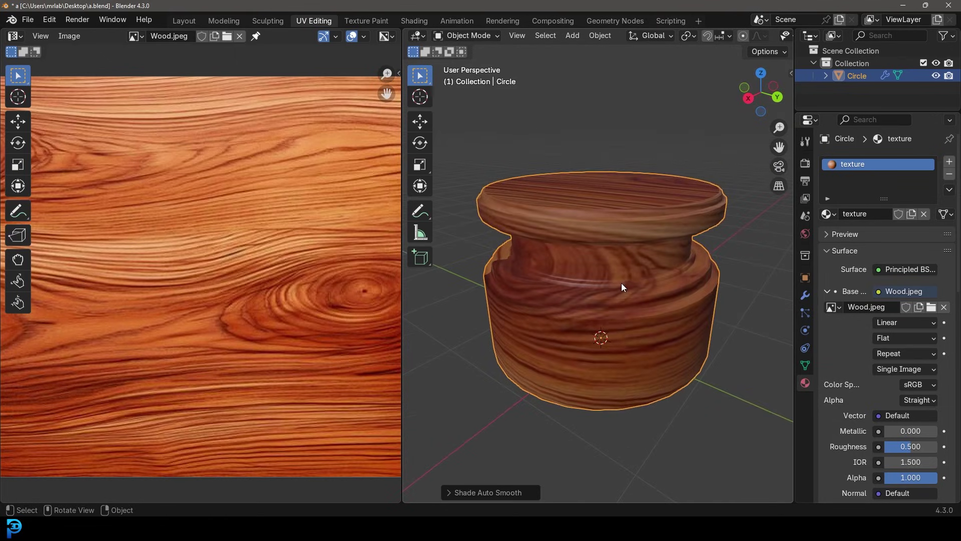